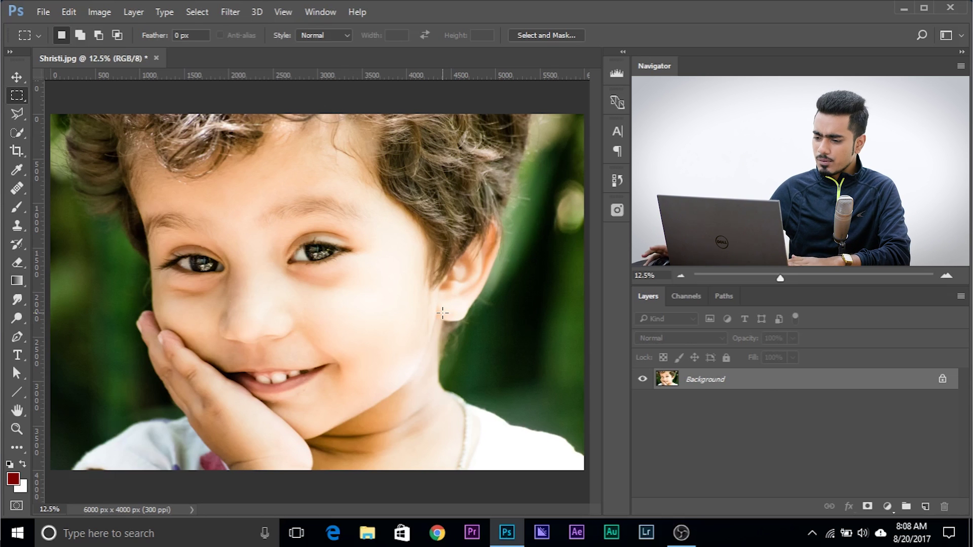
# - Add a Curves adjustment layer above the Background layer
pyautogui.hotkey('ctrl', '+')
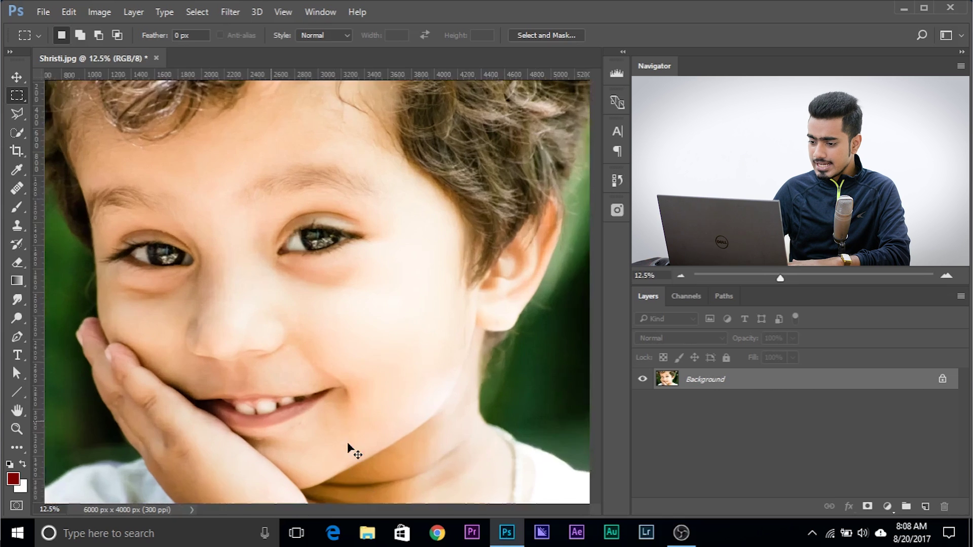
pyautogui.moveTo(412, 397); pyautogui.dragTo(435, 232)
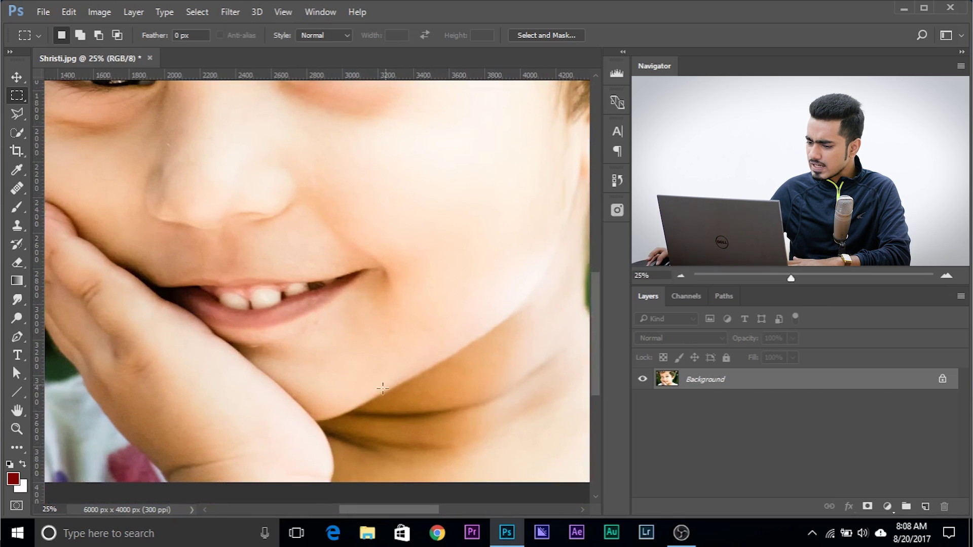
pyautogui.moveTo(224, 198); pyautogui.dragTo(364, 311)
pyautogui.scroll(-3, 364, 310)
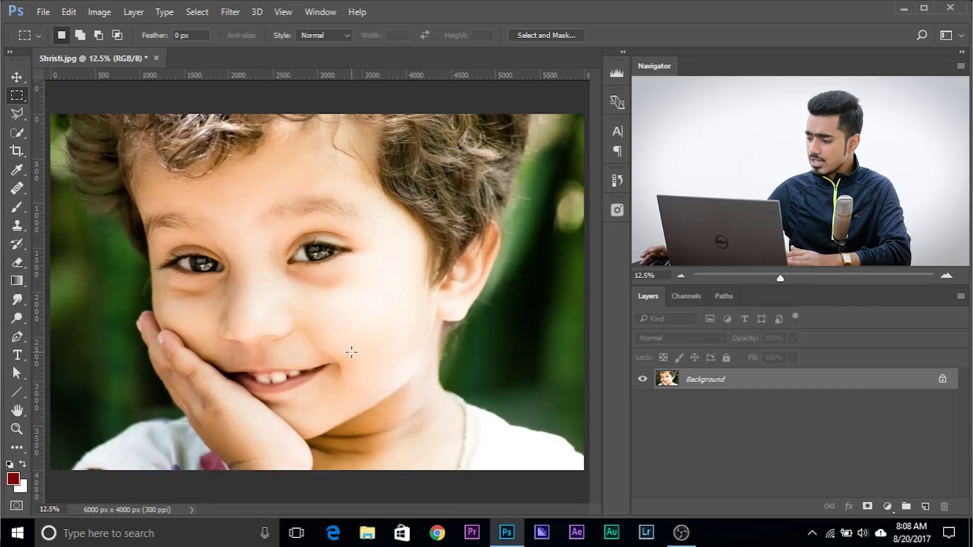
pyautogui.click(887, 506)
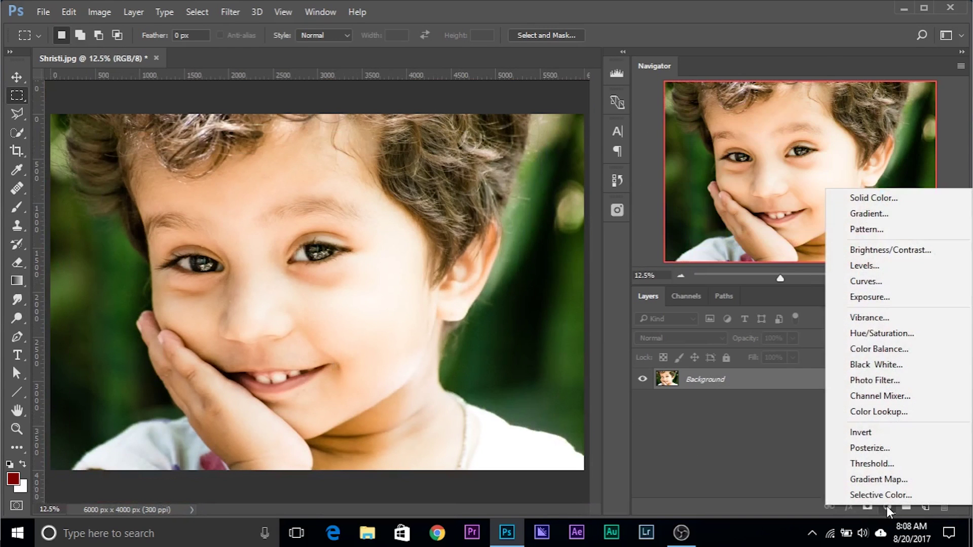
pyautogui.click(871, 280)
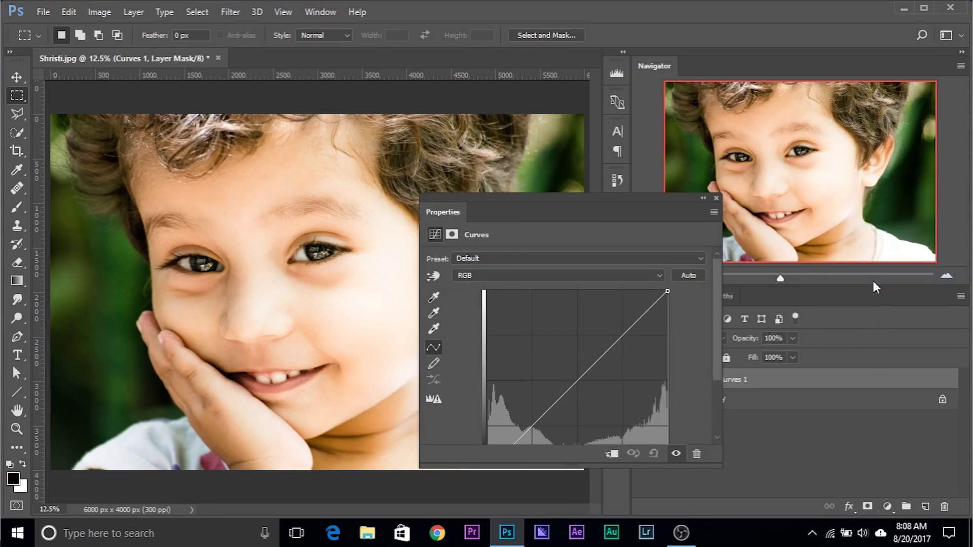
# - Dock the Curves properties beside the toolbox so the portrait is no longer covered
pyautogui.moveTo(439, 210); pyautogui.dragTo(35, 235)
pyautogui.moveTo(454, 304); pyautogui.dragTo(352, 291)
pyautogui.scroll(1, 352, 290)
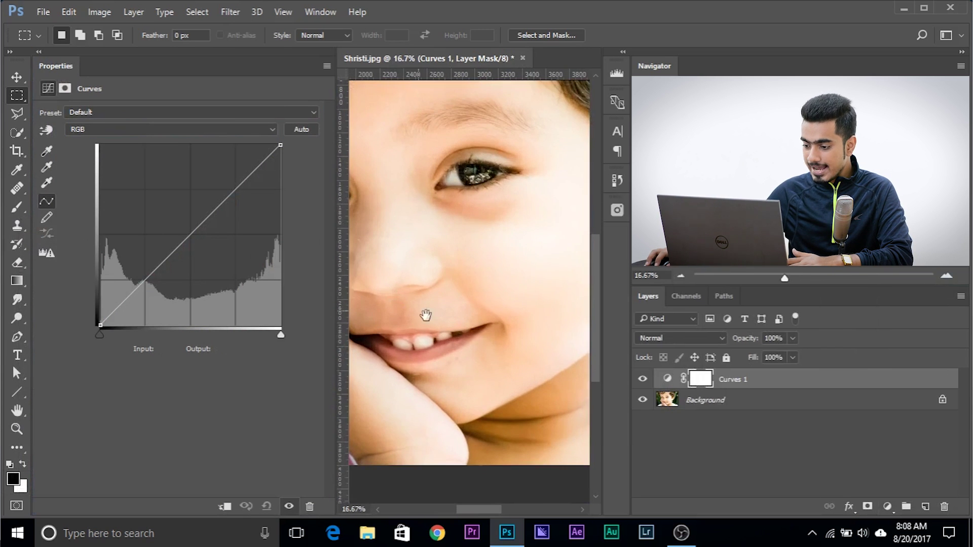
pyautogui.scroll(1, 425, 317)
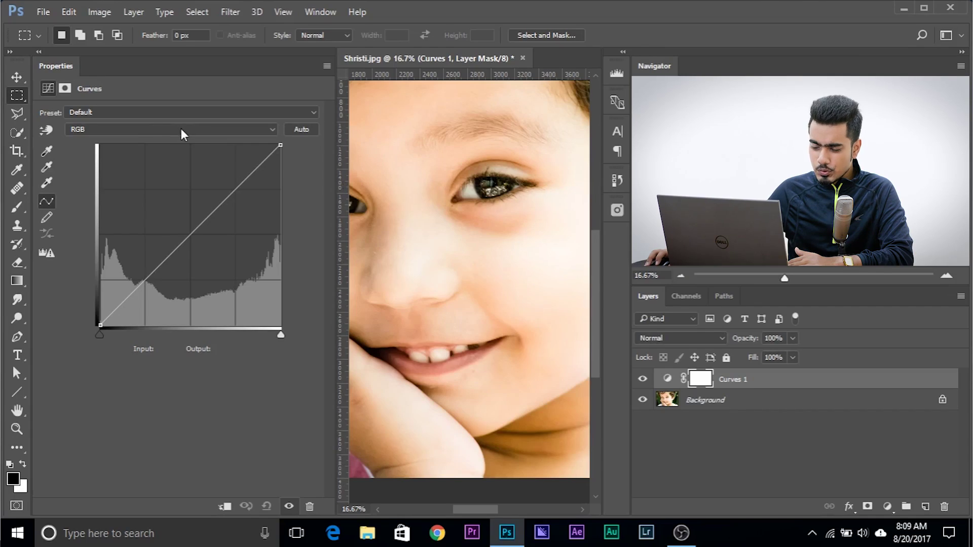
# - Switch the curve to the Green channel and narrow the docked properties area
pyautogui.click(181, 129)
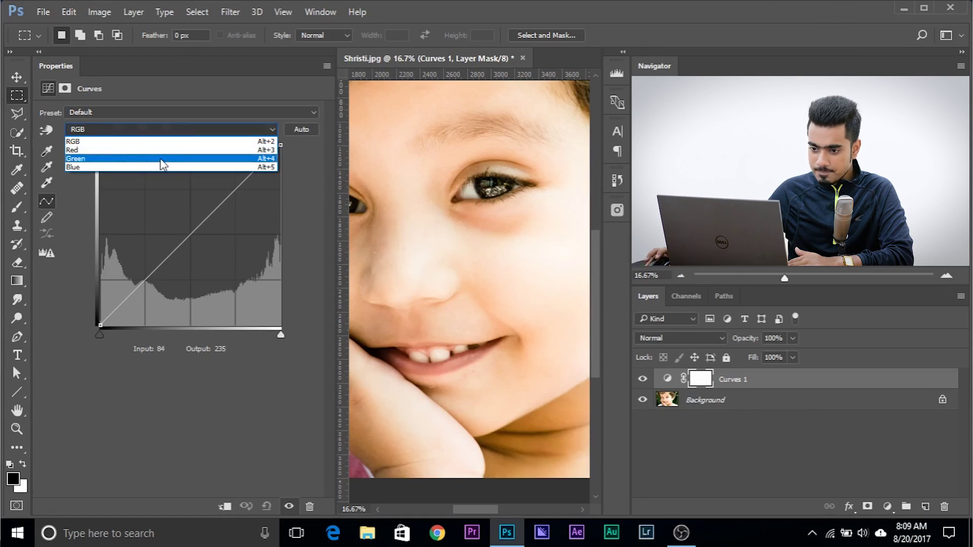
pyautogui.click(163, 159)
pyautogui.moveTo(335, 258); pyautogui.dragTo(262, 242)
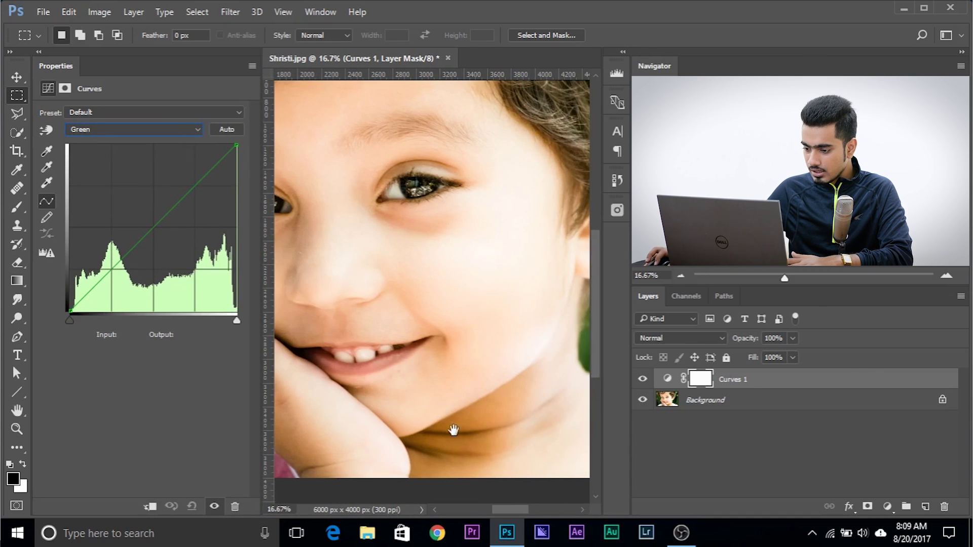
# - Using on-image adjustment, lower the green curve at the neck shadow under the chin, taking input 78 to output 62
pyautogui.scroll(-3, 456, 385)
pyautogui.scroll(2, 458, 340)
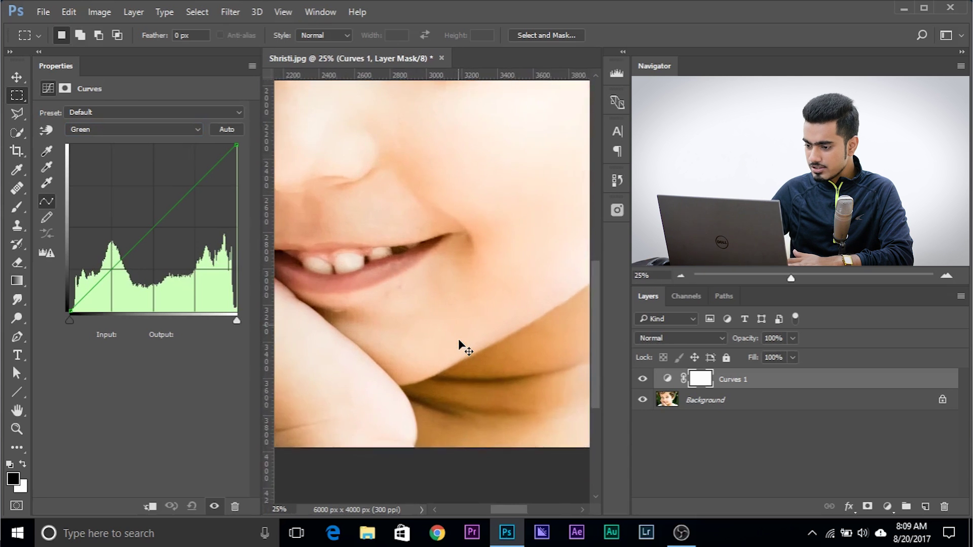
pyautogui.moveTo(463, 341); pyautogui.dragTo(418, 239)
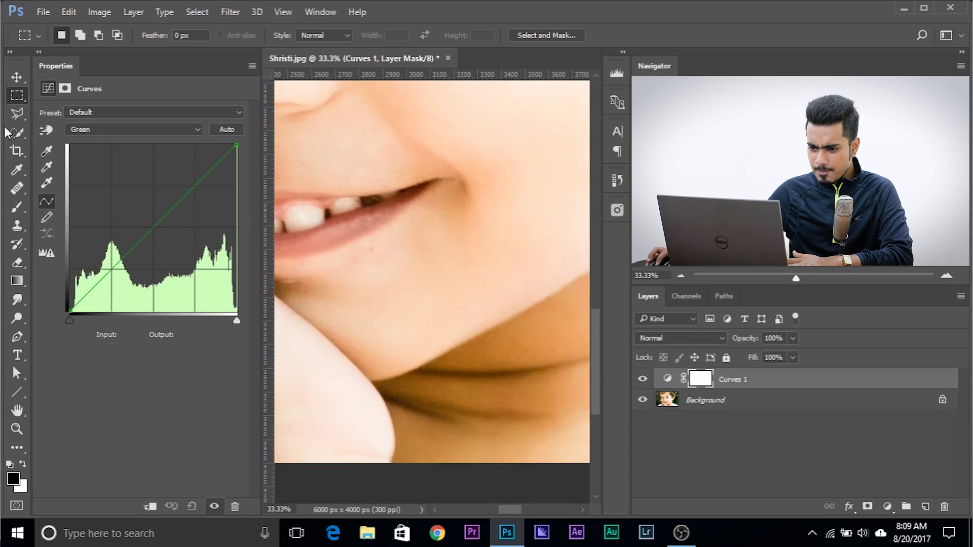
pyautogui.click(49, 130)
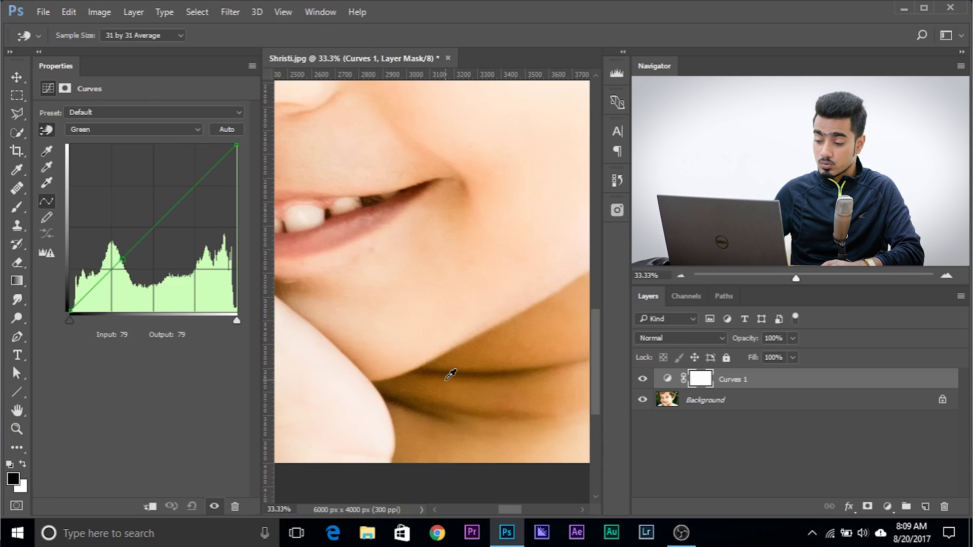
pyautogui.click(417, 385)
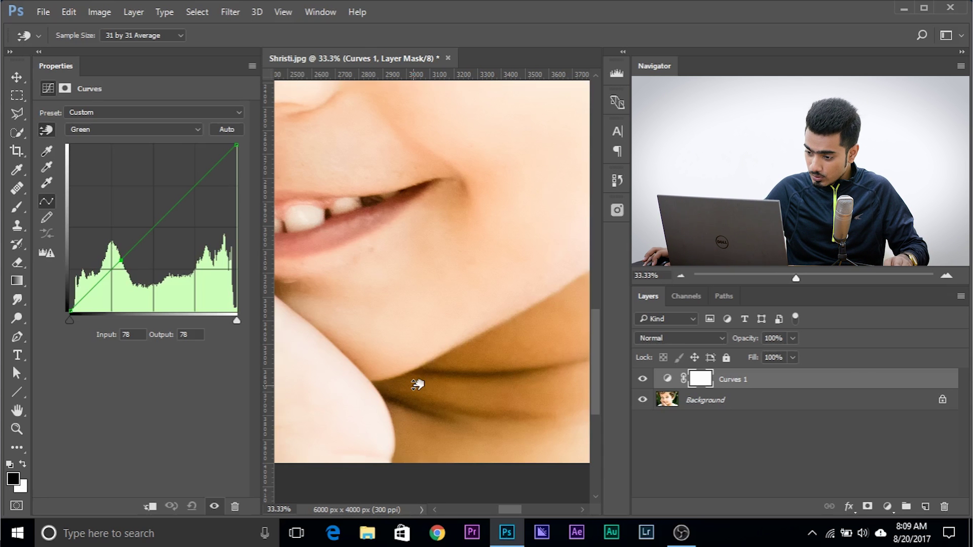
pyautogui.moveTo(417, 384); pyautogui.dragTo(418, 396)
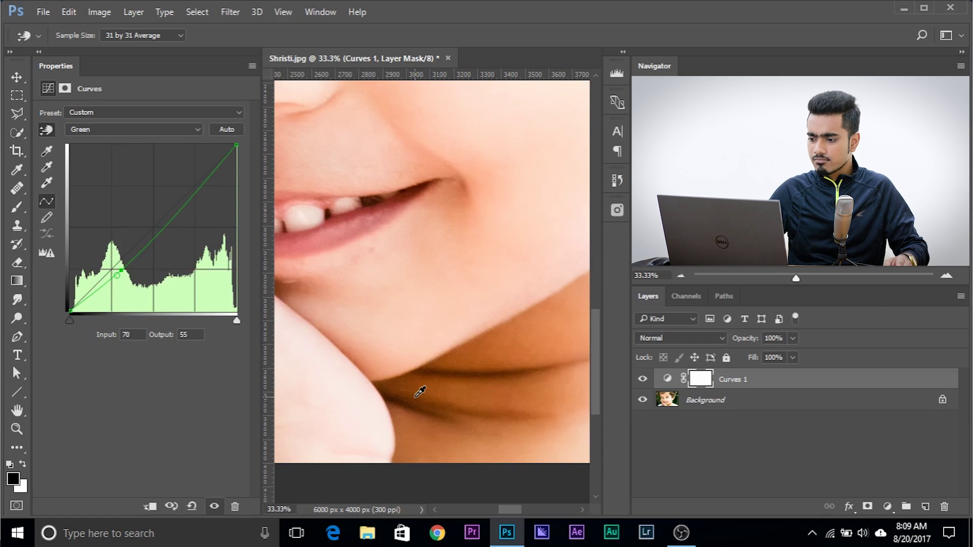
# - Compare the whole portrait with and without the Curves 1 adjustment
pyautogui.hotkey('ctrl', '-')
pyautogui.hotkey('ctrl', '-')
pyautogui.hotkey('ctrl', '-')
pyautogui.hotkey('ctrl', '-')
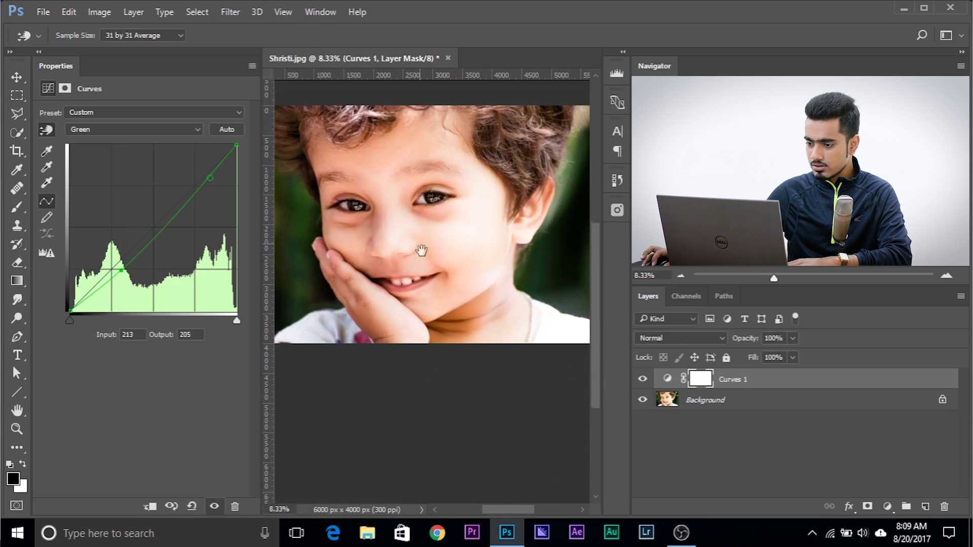
pyautogui.click(644, 380)
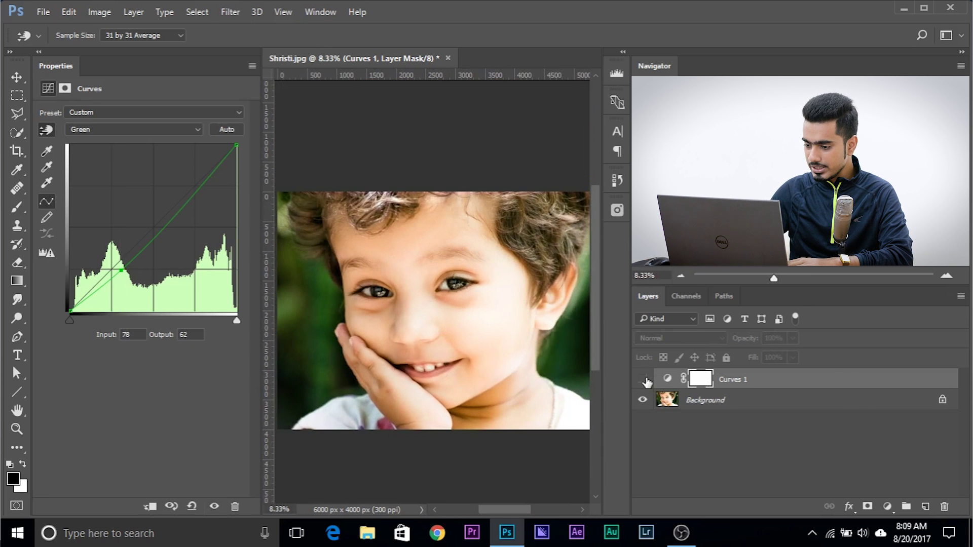
pyautogui.hotkey('ctrl', '+')
pyautogui.click(643, 380)
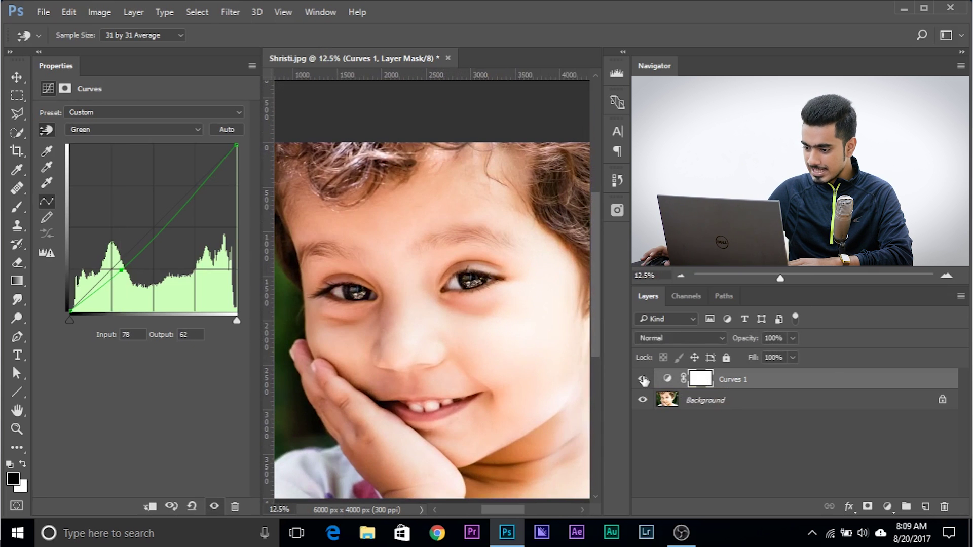
# - Inspect how the Curves 1 adjustment affects the background, hair and face by hiding and showing the layer
pyautogui.moveTo(417, 391); pyautogui.dragTo(429, 379)
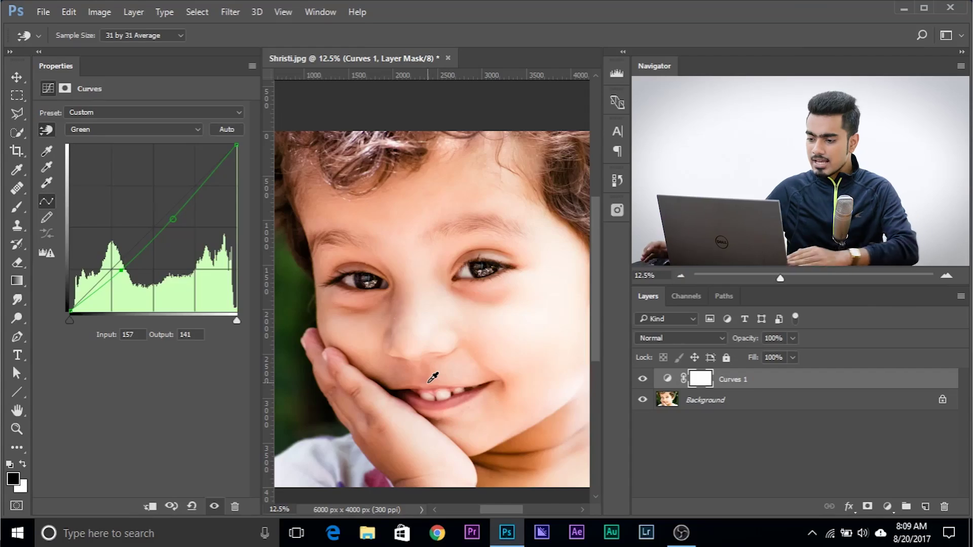
pyautogui.hscroll(-5, 420, 329)
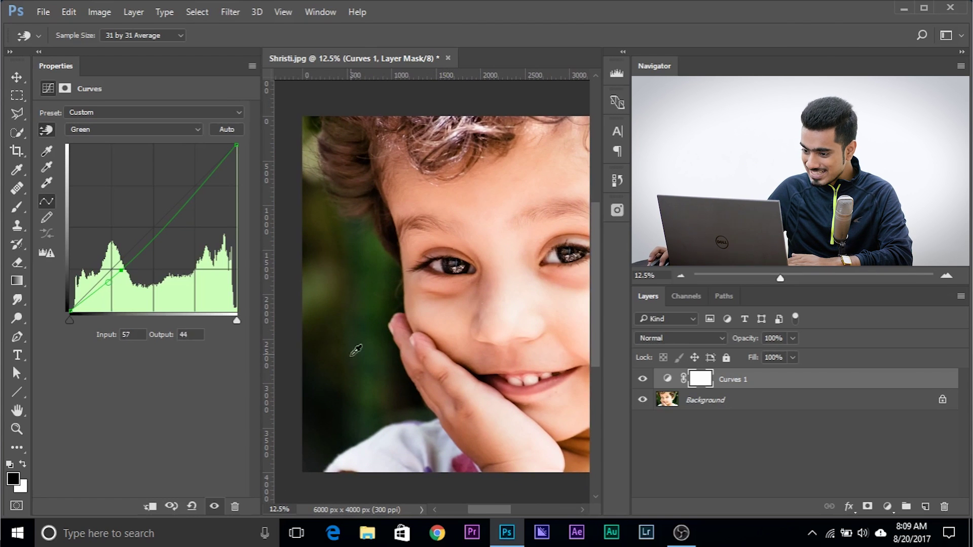
pyautogui.moveTo(282, 250); pyautogui.dragTo(264, 247)
pyautogui.hscroll(15, 441, 238)
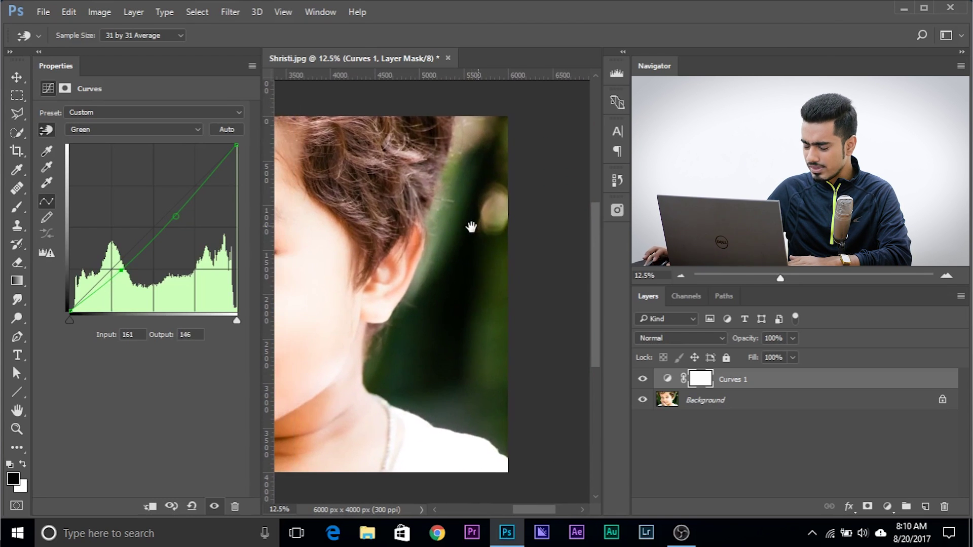
pyautogui.click(642, 379)
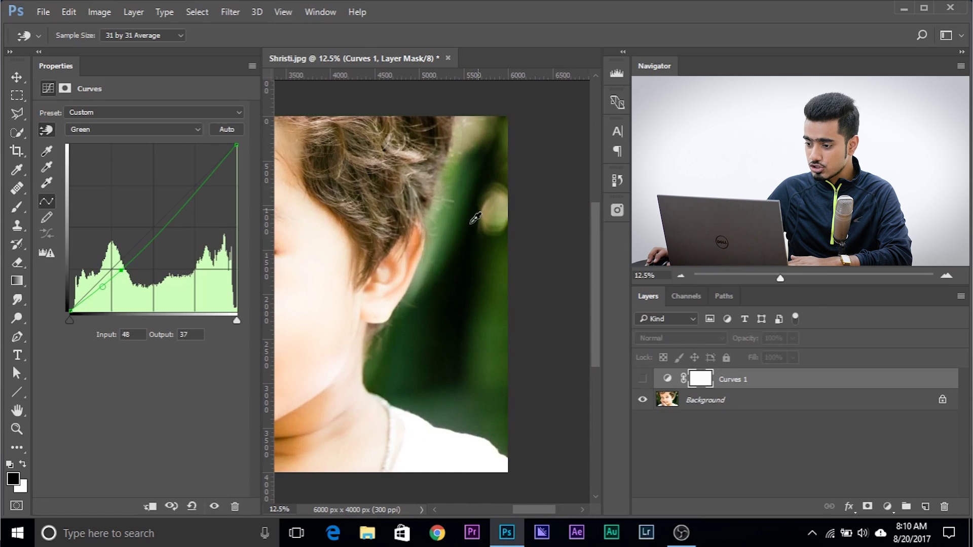
pyautogui.moveTo(405, 304); pyautogui.dragTo(664, 310)
pyautogui.moveTo(514, 332); pyautogui.dragTo(520, 326)
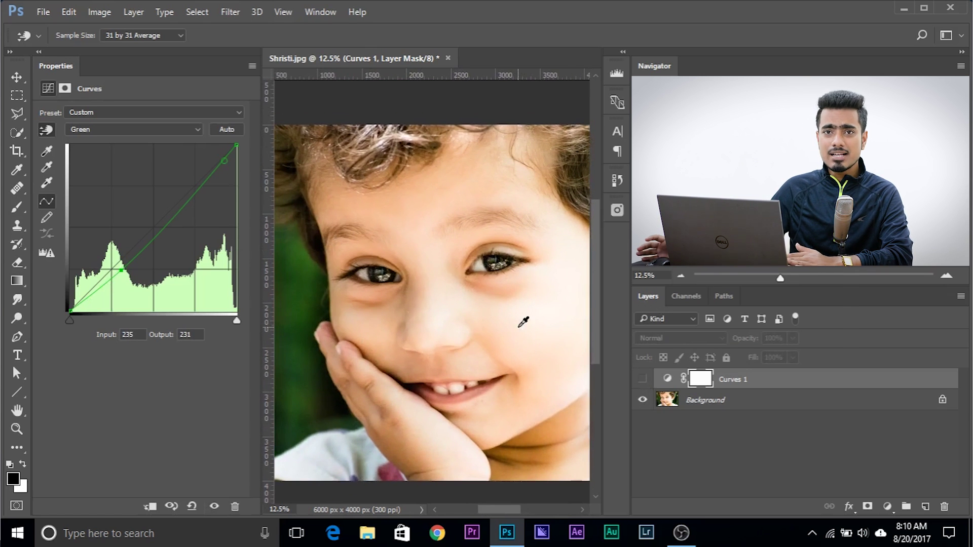
pyautogui.click(643, 379)
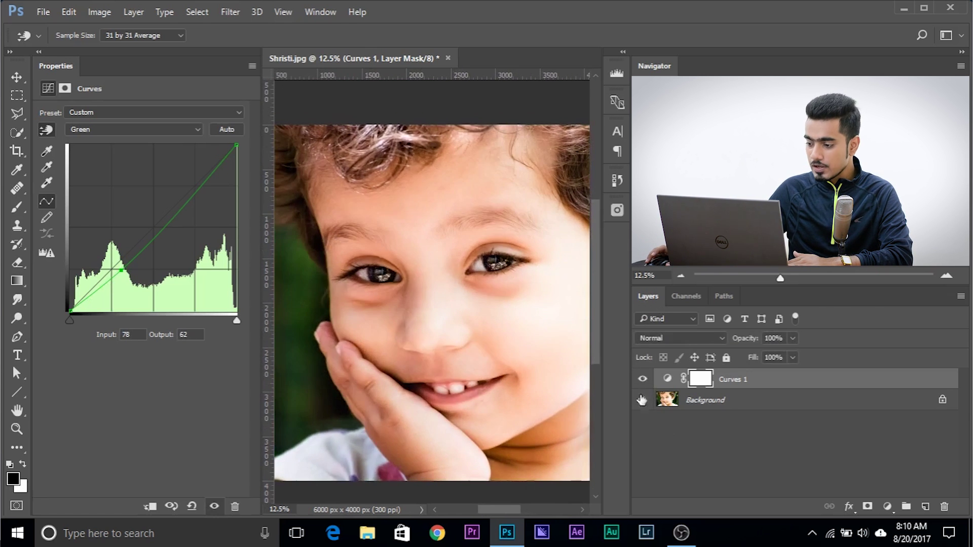
# - Try inverting the Curves 1 layer mask to black, and invert it back to white
pyautogui.click(701, 379)
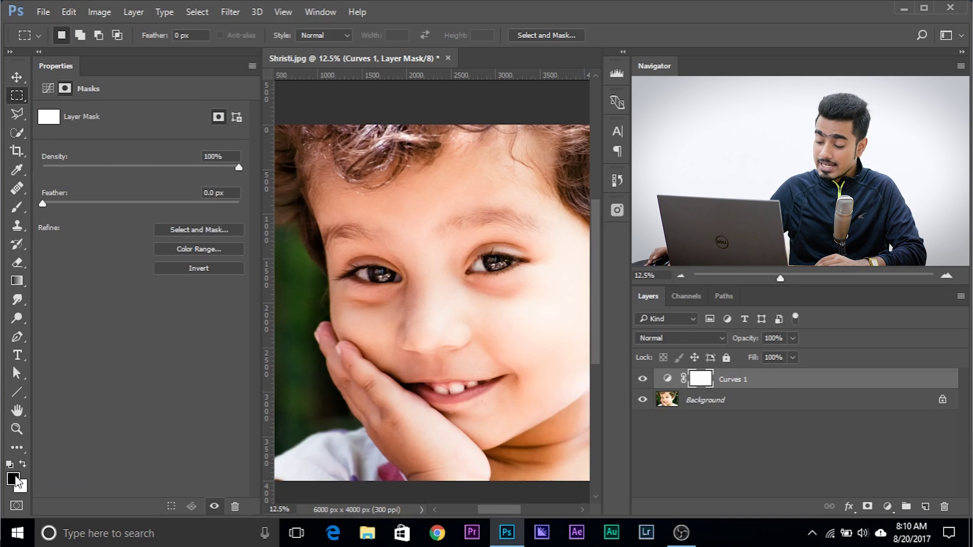
pyautogui.hotkey('ctrl', 'i')
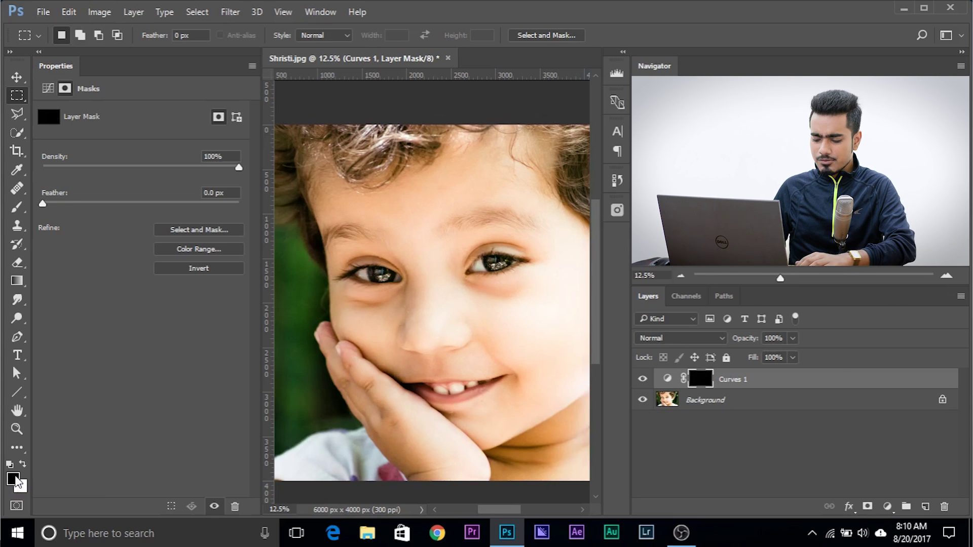
pyautogui.hotkey('ctrl', 'i')
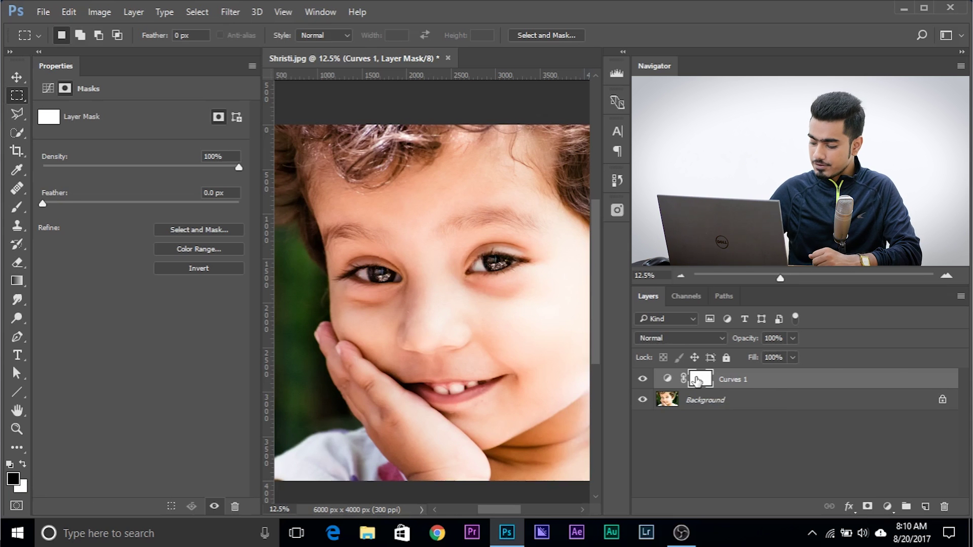
# - Fill the Curves 1 layer mask with Black
pyautogui.hotkey('shift', 'F5')
pyautogui.moveTo(277, 141); pyautogui.dragTo(309, 159)
pyautogui.click(337, 184)
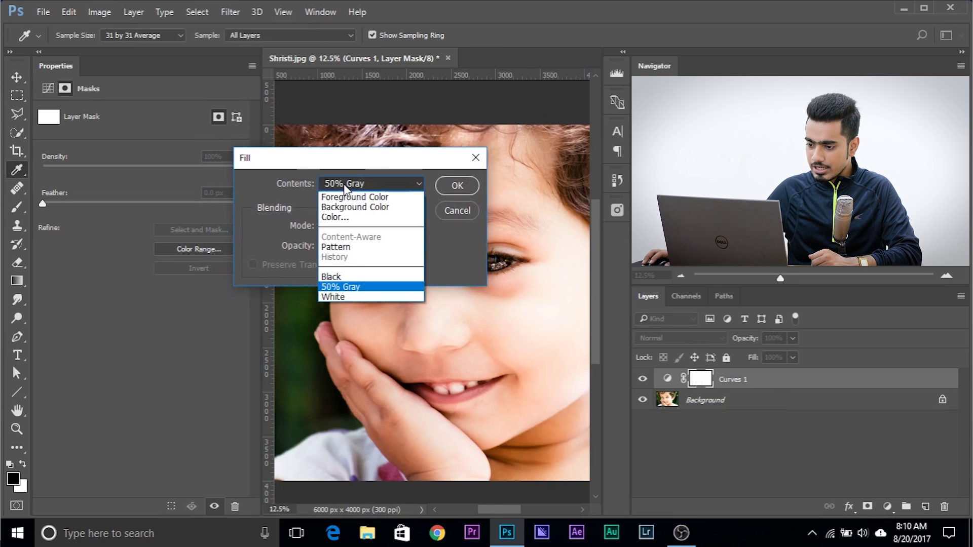
pyautogui.click(351, 278)
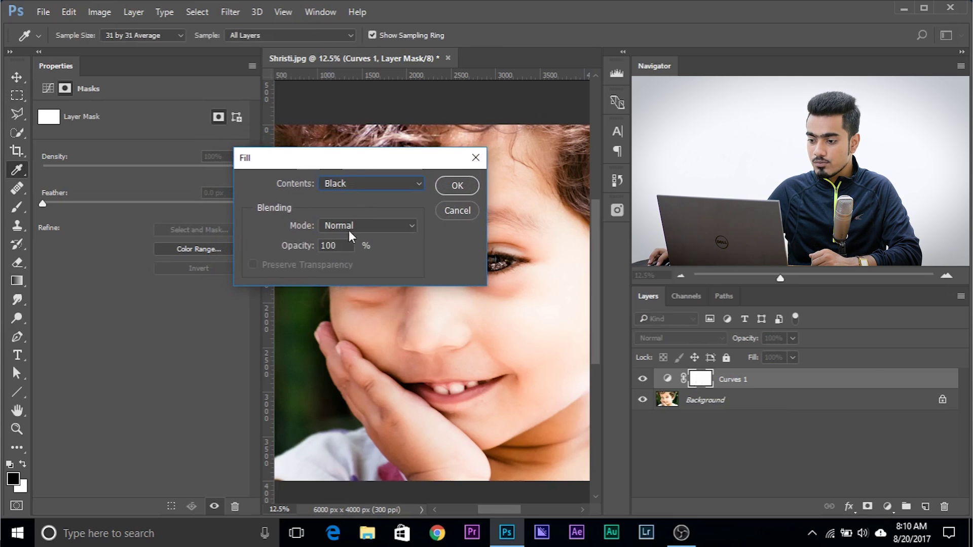
pyautogui.click(456, 185)
pyautogui.press('m')
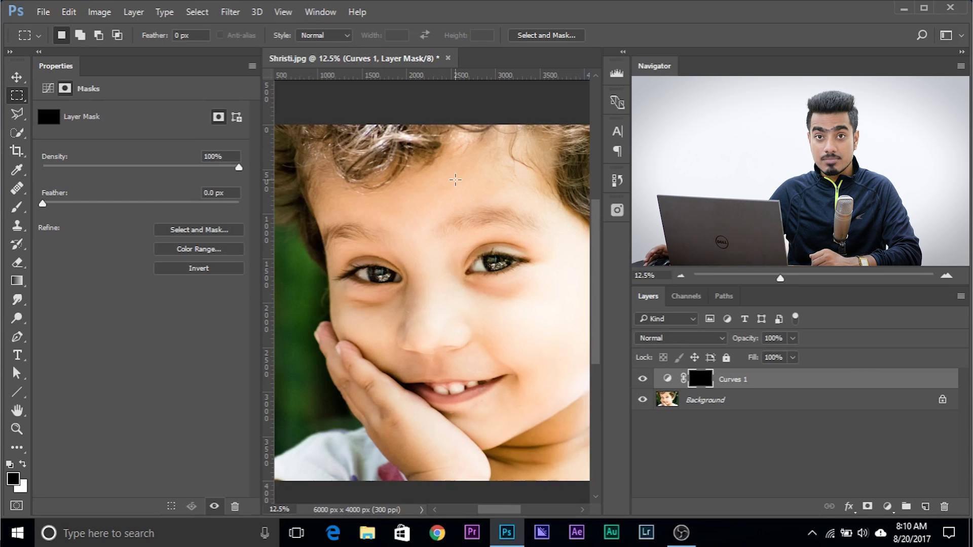
# - Set the layer thumbnails to Large Thumbnails
pyautogui.scroll(-3, 470, 330)
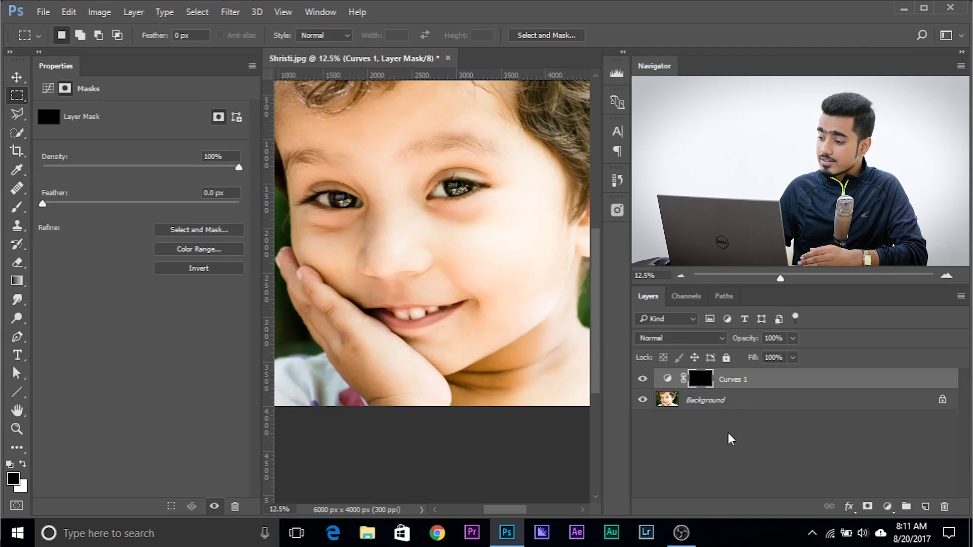
pyautogui.rightClick(730, 437)
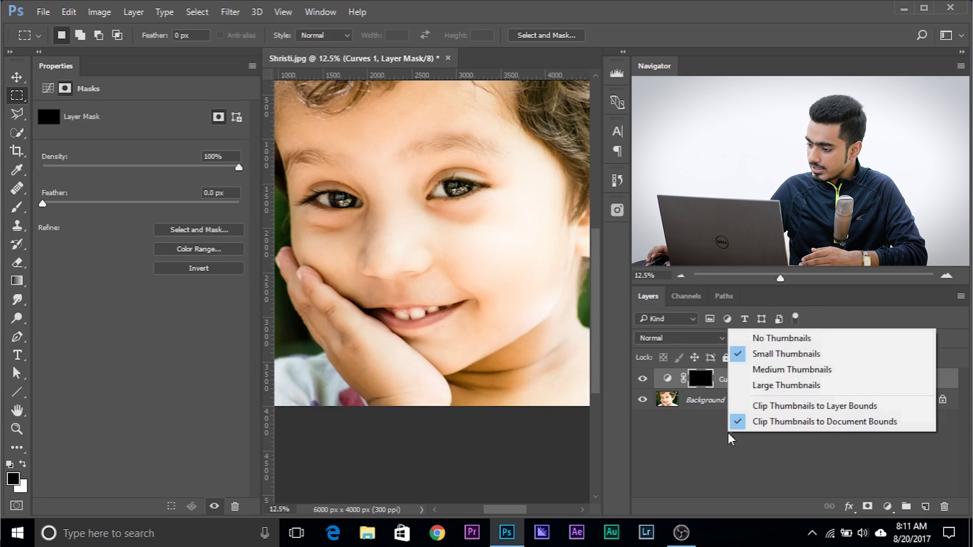
pyautogui.click(787, 386)
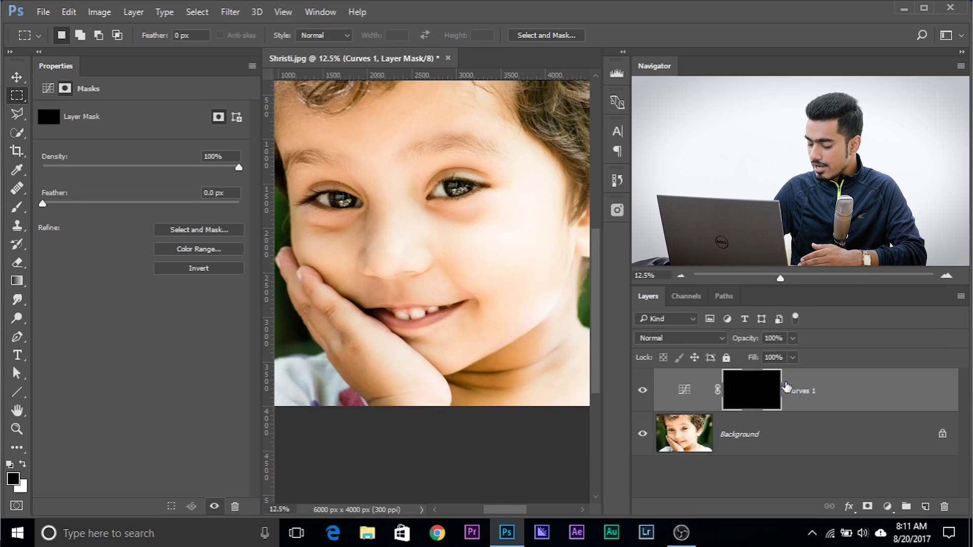
# - Paint white with a soft Brush on the Curves 1 mask over the shadows on the cheek beside the hand and under the chin
pyautogui.hotkey('ctrl', '+')
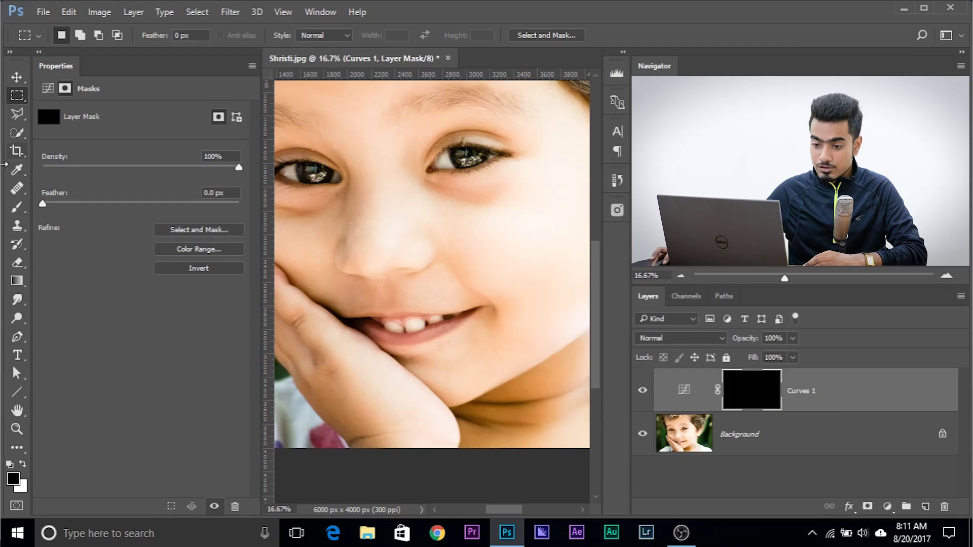
pyautogui.click(17, 207)
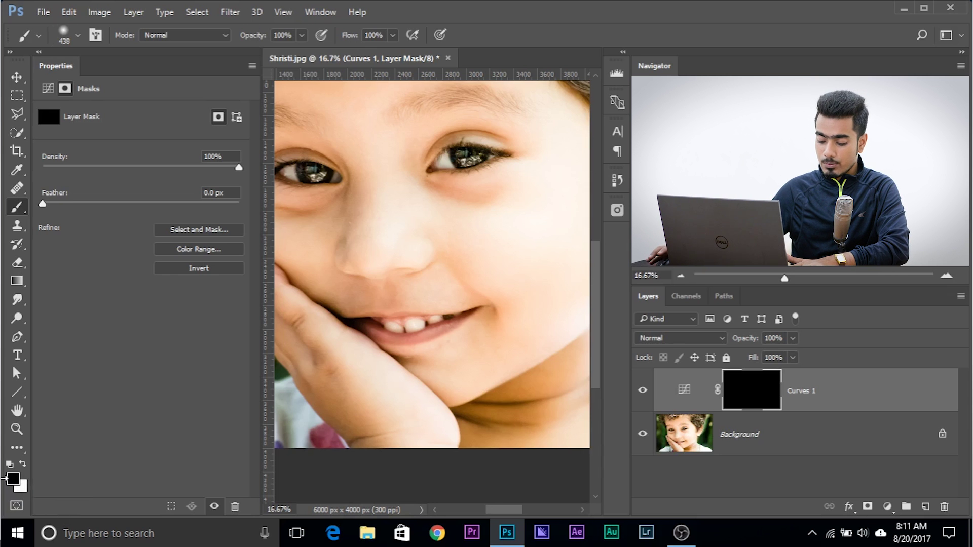
pyautogui.press('x')
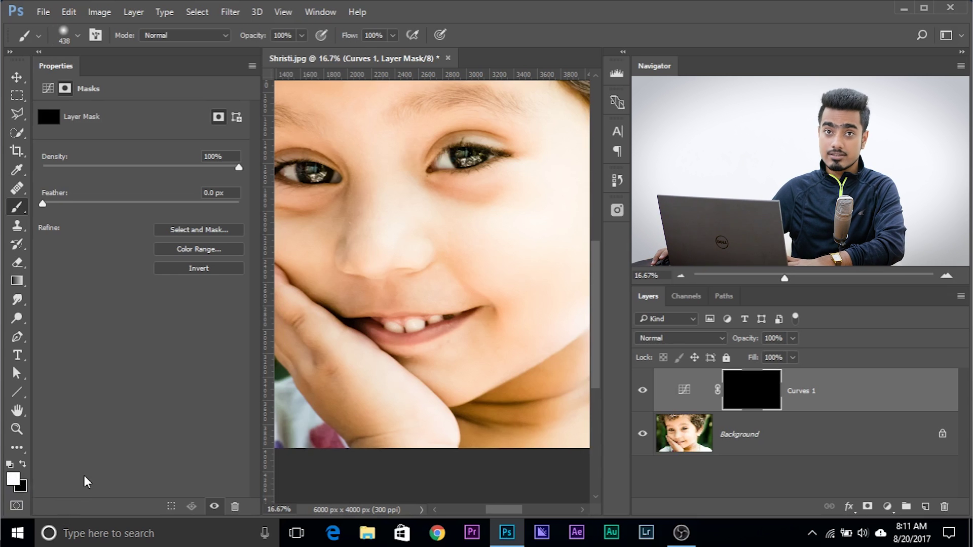
pyautogui.press('x')
pyautogui.press('x')
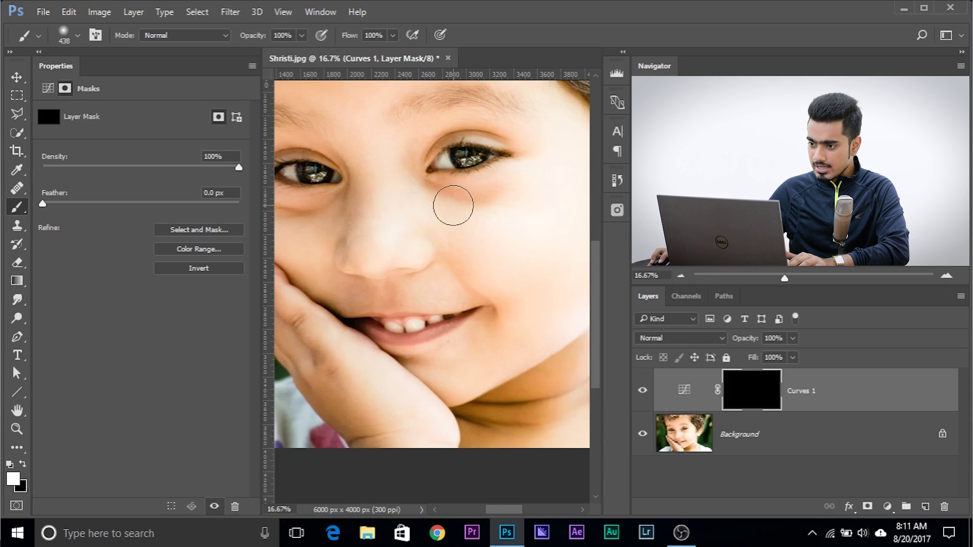
pyautogui.moveTo(372, 297); pyautogui.dragTo(345, 247)
pyautogui.keyDown('alt'); pyautogui.rightClick(430, 341); pyautogui.keyUp('alt')
pyautogui.moveTo(442, 363)
pyautogui.mouseDown()
pyautogui.moveTo(455, 377)
pyautogui.moveTo(492, 319)
pyautogui.moveTo(478, 381)
pyautogui.moveTo(543, 278)
pyautogui.mouseUp()
pyautogui.moveTo(326, 251); pyautogui.dragTo(434, 296)
pyautogui.keyDown('alt'); pyautogui.rightClick(434, 296); pyautogui.keyUp('alt')
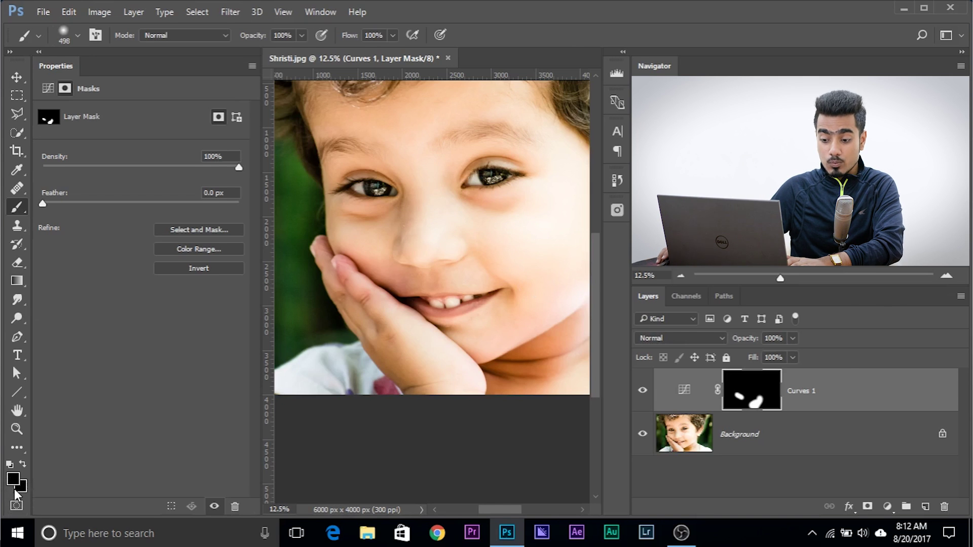
# - Paint black with a 342 px Brush on the Curves 1 mask to remove the adjustment from the fingers and hand
pyautogui.press('x')
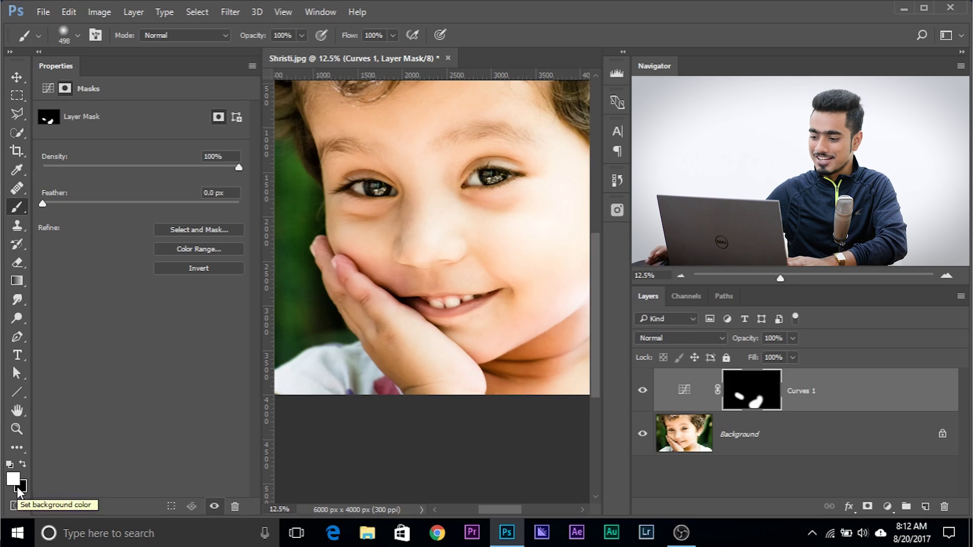
pyautogui.hotkey('ctrl', '+')
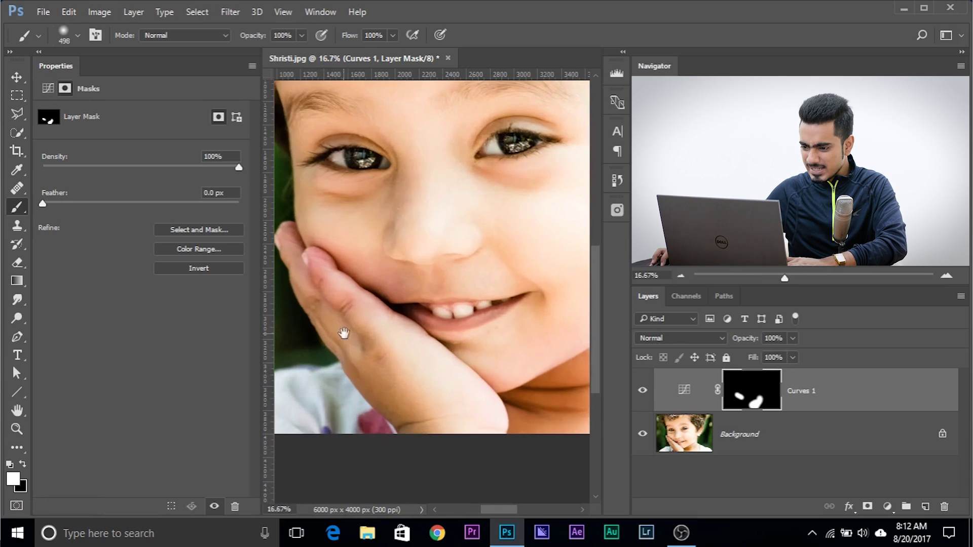
pyautogui.moveTo(343, 333); pyautogui.dragTo(375, 342)
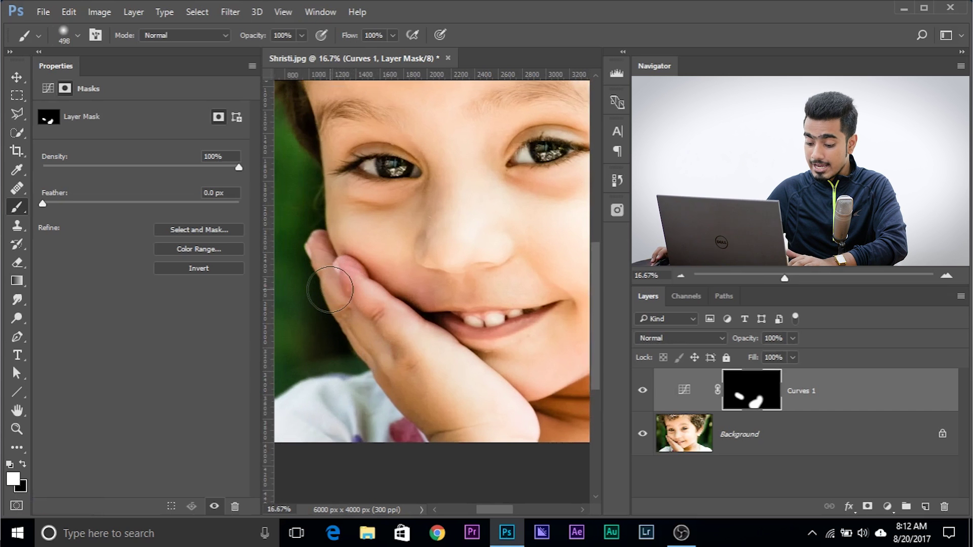
pyautogui.press('x')
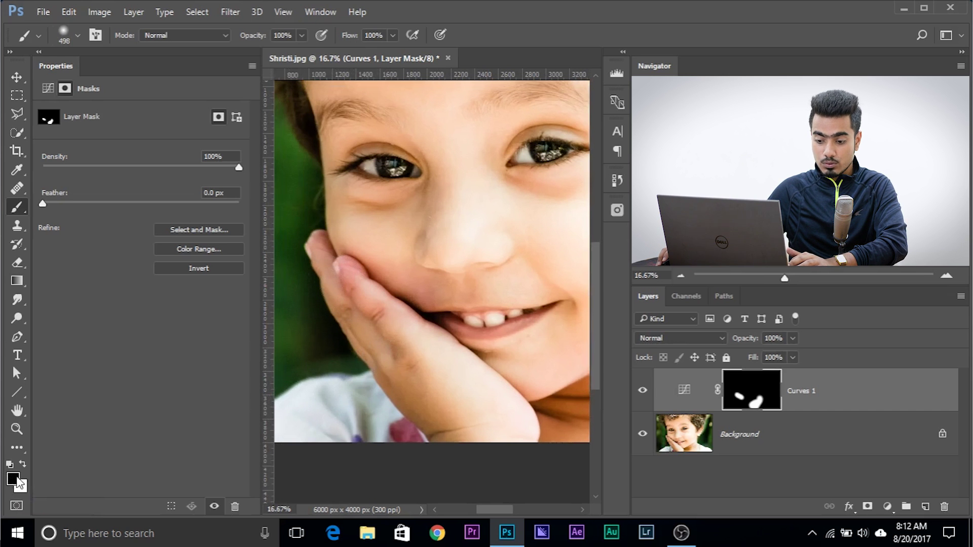
pyautogui.keyDown('alt'); pyautogui.rightClick(546, 221); pyautogui.keyUp('alt')
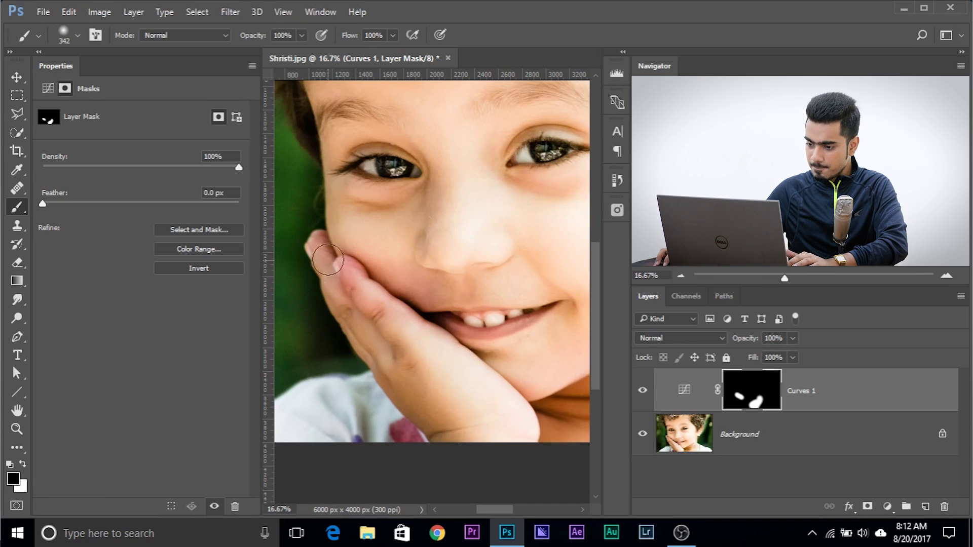
pyautogui.moveTo(321, 275); pyautogui.dragTo(350, 336)
pyautogui.moveTo(449, 396); pyautogui.dragTo(411, 401)
pyautogui.hotkey('ctrl', '-')
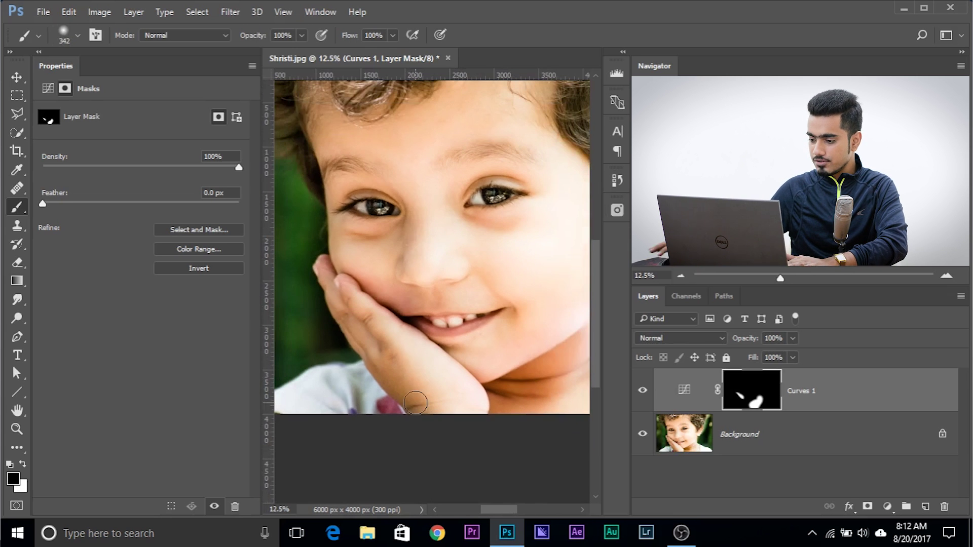
# - Compare the skin shadows around the cheek and mouth with the Curves 1 adjustment hidden and shown
pyautogui.click(643, 391)
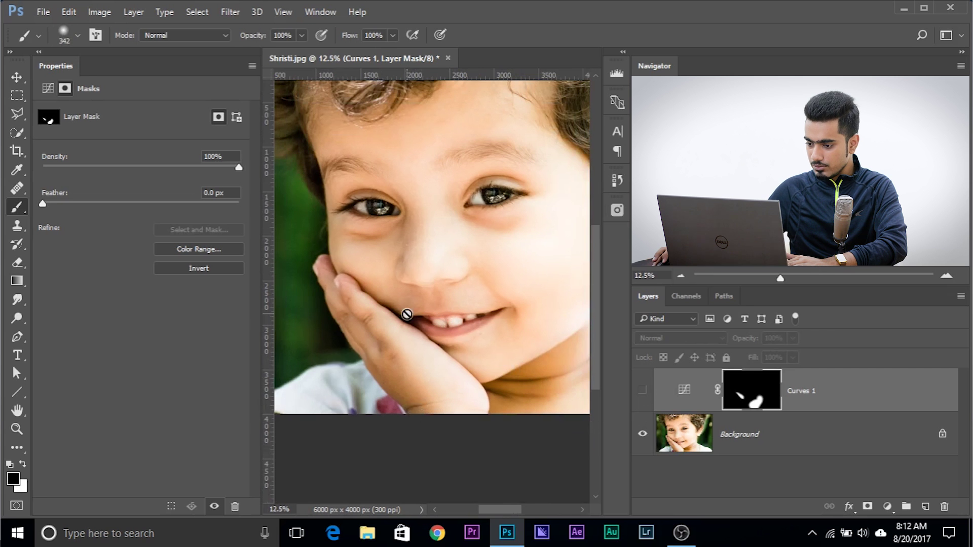
pyautogui.scroll(2, 474, 369)
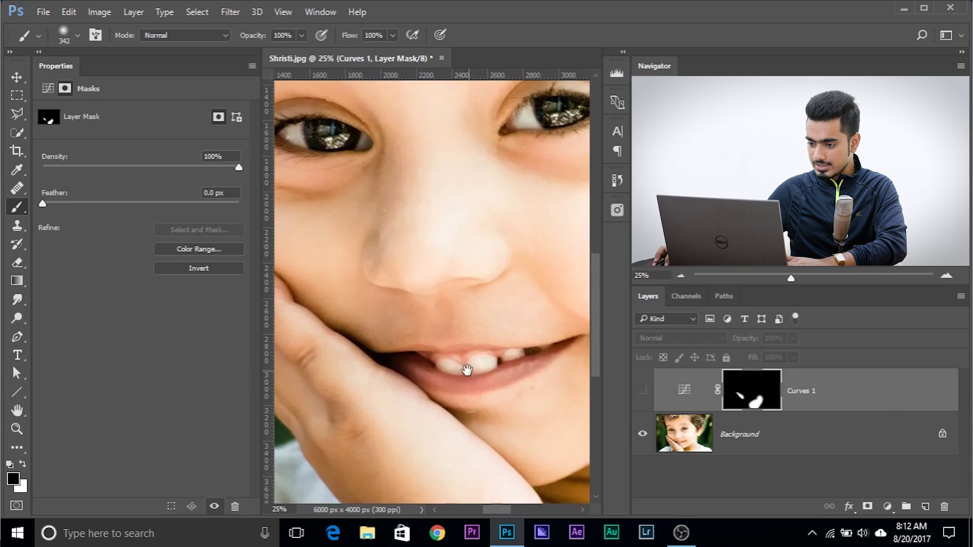
pyautogui.scroll(-1, 443, 368)
pyautogui.moveTo(443, 368); pyautogui.dragTo(421, 404)
pyautogui.click(644, 393)
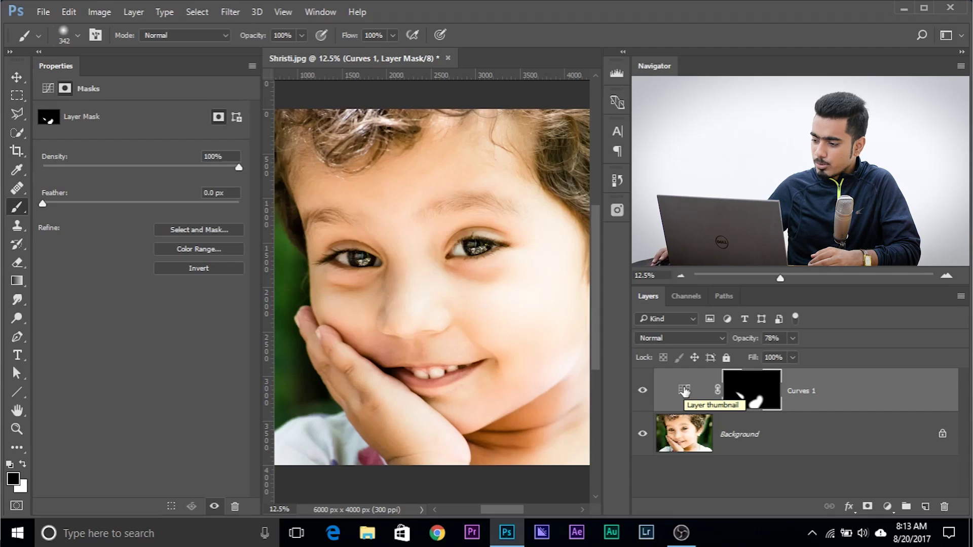
# - Open the Curves 1 curve settings, view its Red channel and look over the available channels
pyautogui.click(679, 379)
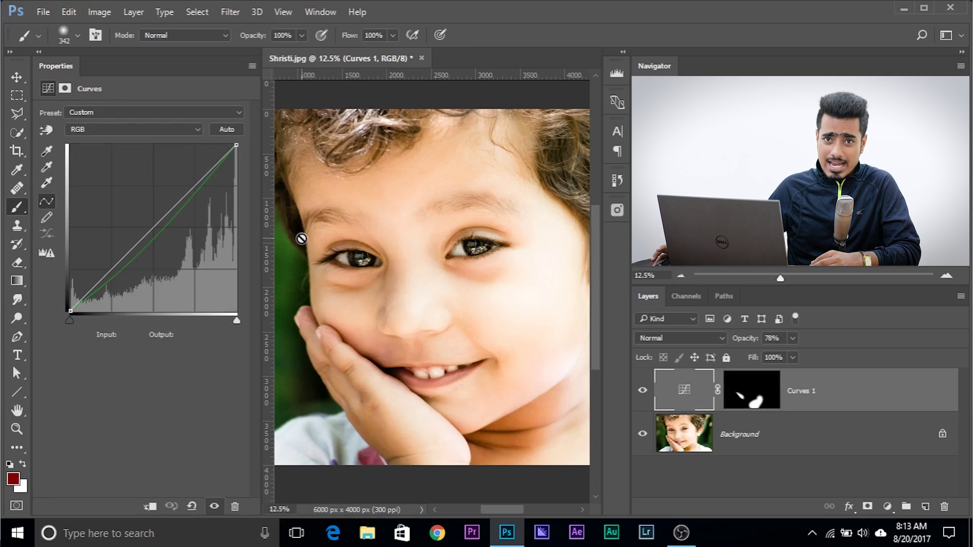
pyautogui.click(125, 132)
pyautogui.click(114, 150)
pyautogui.click(122, 133)
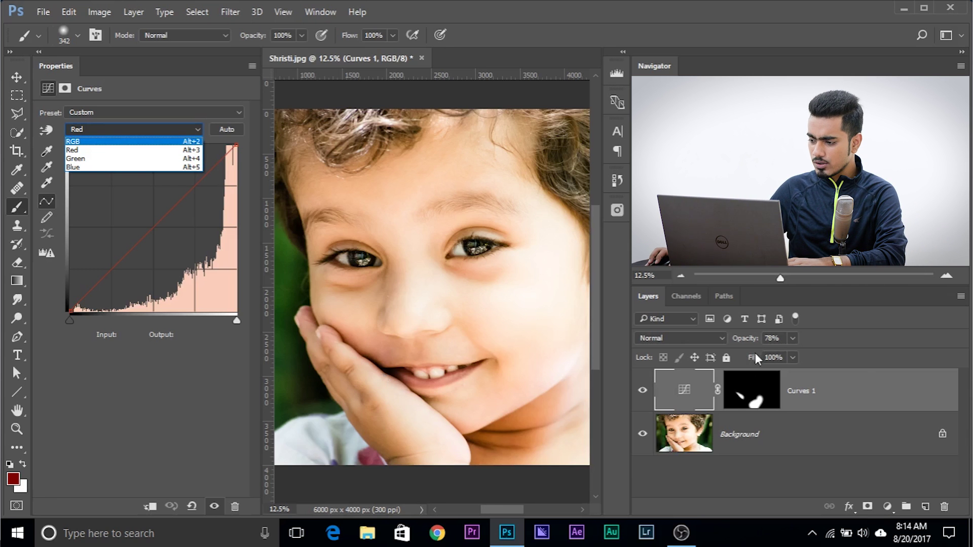
pyautogui.click(734, 425)
# - Hide the Curves 1 layer and add a new Curves adjustment layer directly above the Background
pyautogui.click(642, 390)
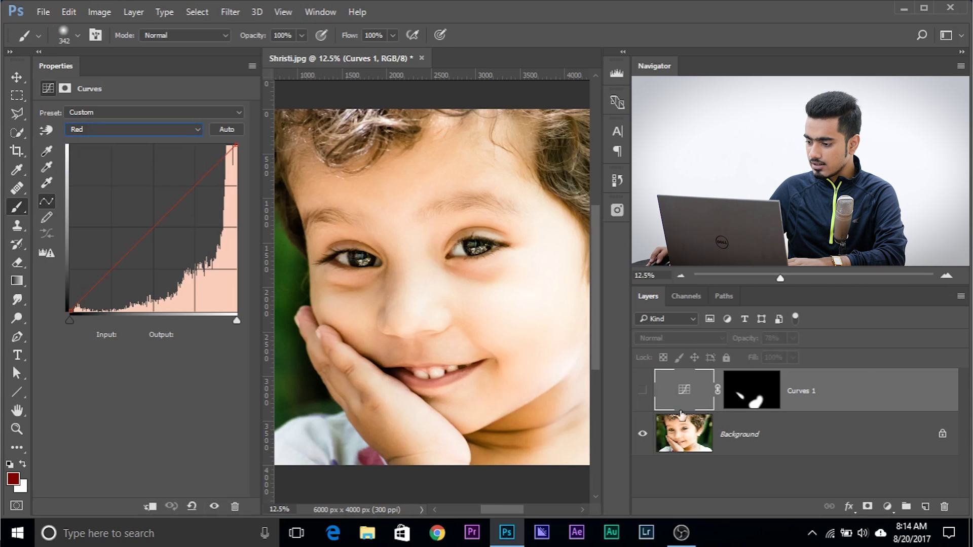
pyautogui.click(710, 433)
pyautogui.click(887, 506)
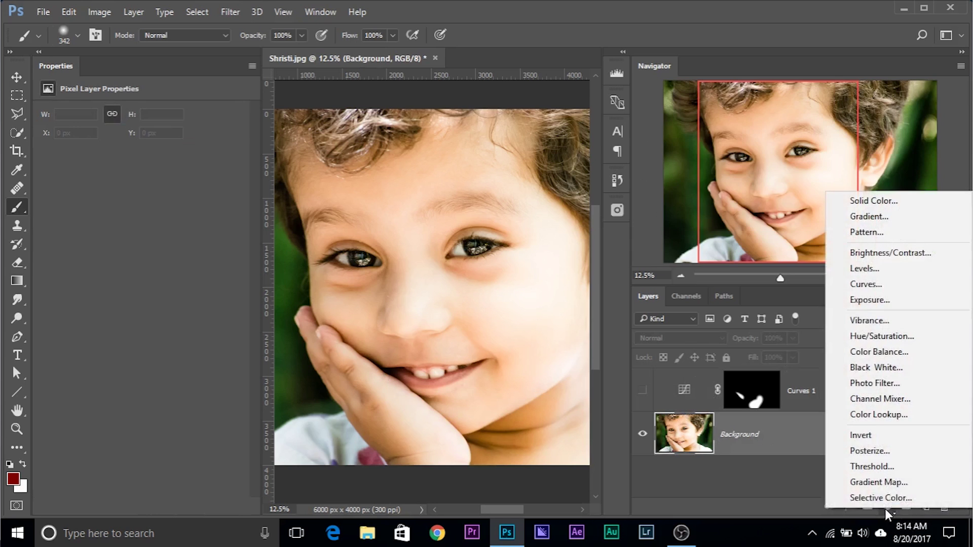
pyautogui.click(882, 285)
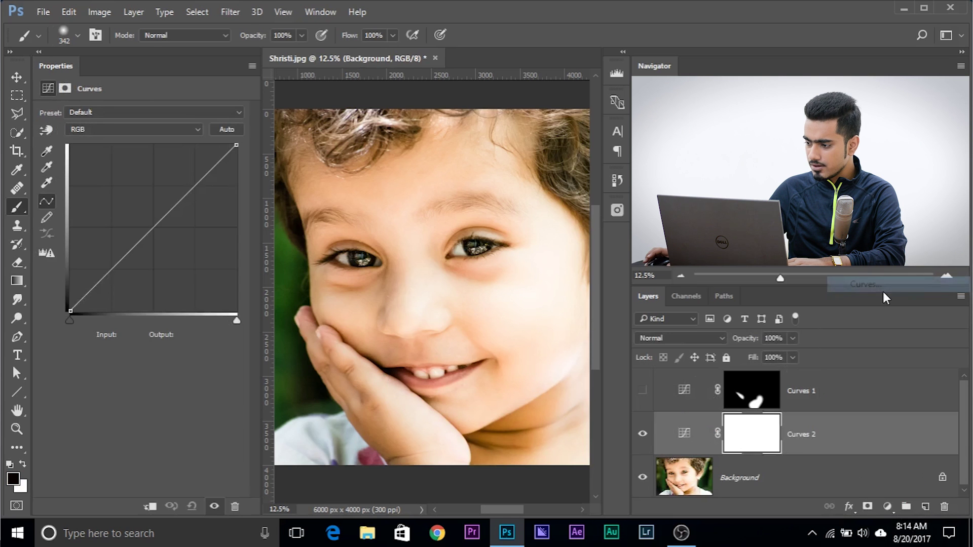
# - Lower the shadows of the Curves 2 Blue channel with a point at input 27, output 10
pyautogui.click(109, 129)
pyautogui.click(103, 166)
pyautogui.moveTo(71, 310)
pyautogui.mouseDown()
pyautogui.moveTo(128, 312)
pyautogui.moveTo(70, 312)
pyautogui.moveTo(88, 305)
pyautogui.mouseUp()
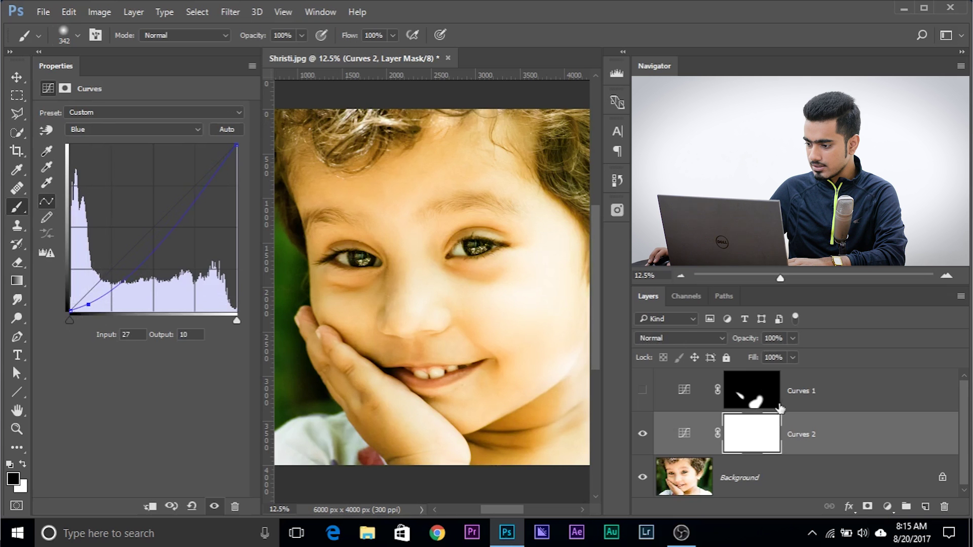
# - Delete the Curves 1 layer and add another Curves adjustment layer above Curves 2
pyautogui.moveTo(831, 391); pyautogui.dragTo(944, 506)
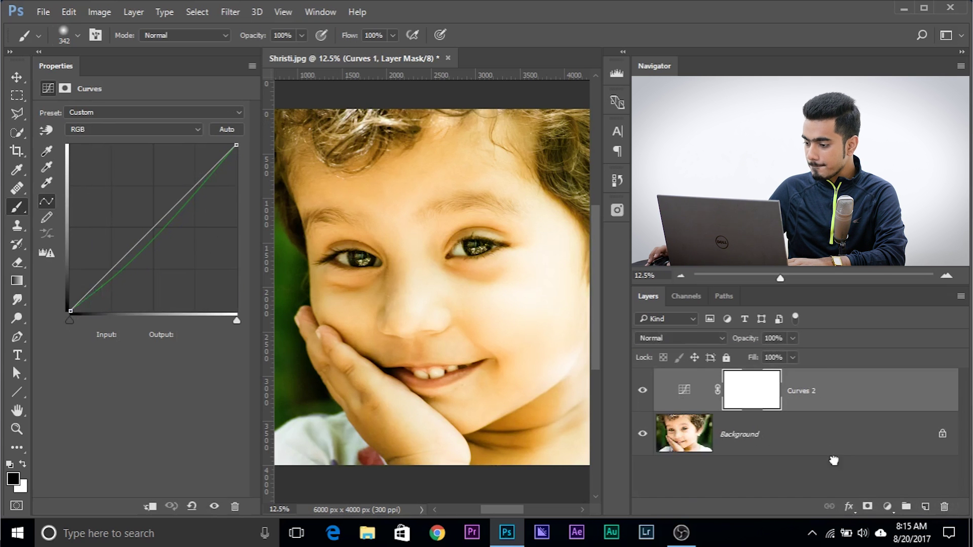
pyautogui.click(886, 507)
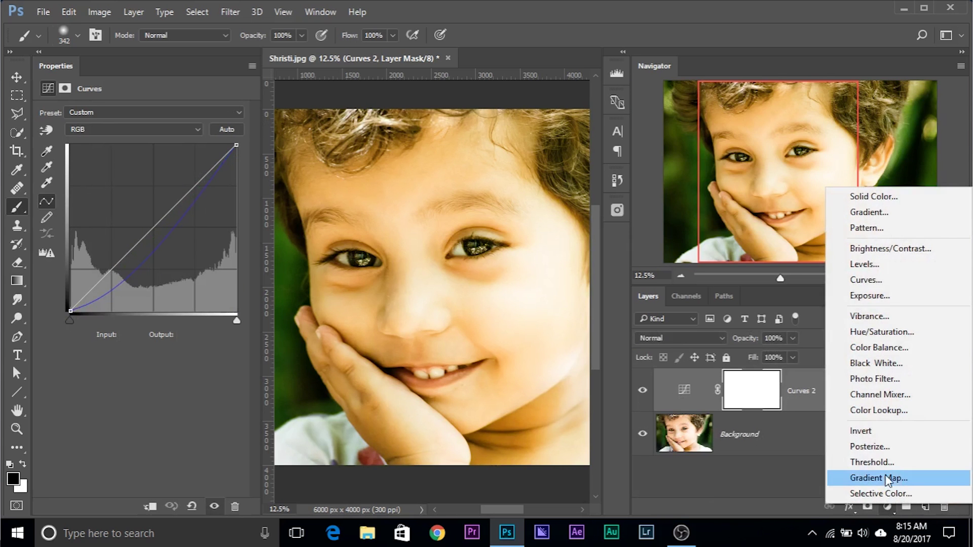
pyautogui.click(867, 280)
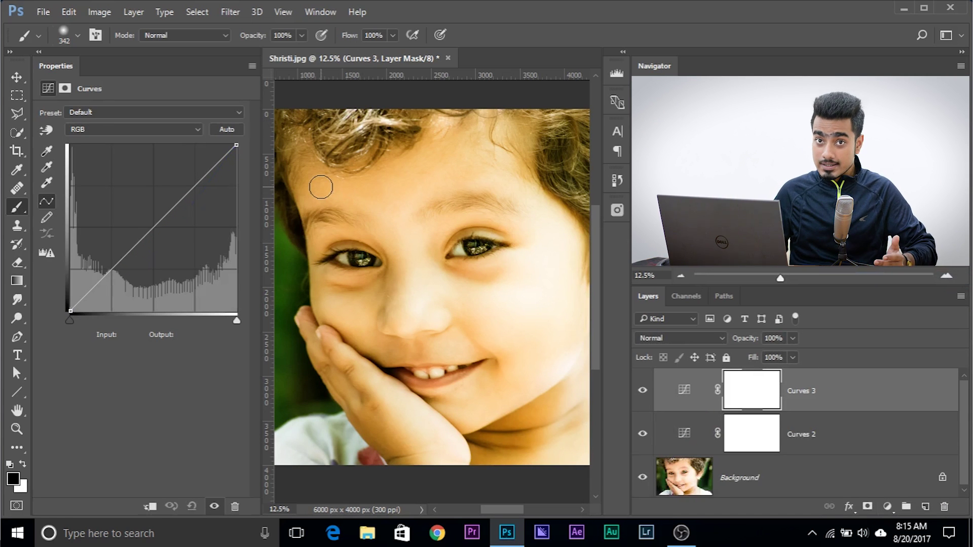
# - Raise the Curves 3 Blue channel's shadow point to output 31 at input 0, starting with on-image adjustment on the neck shadow
pyautogui.click(151, 131)
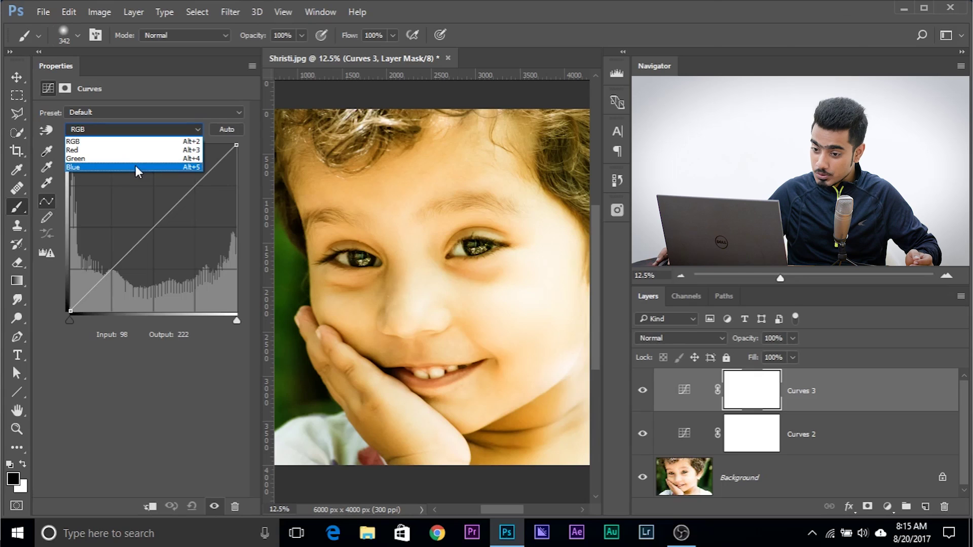
pyautogui.click(135, 167)
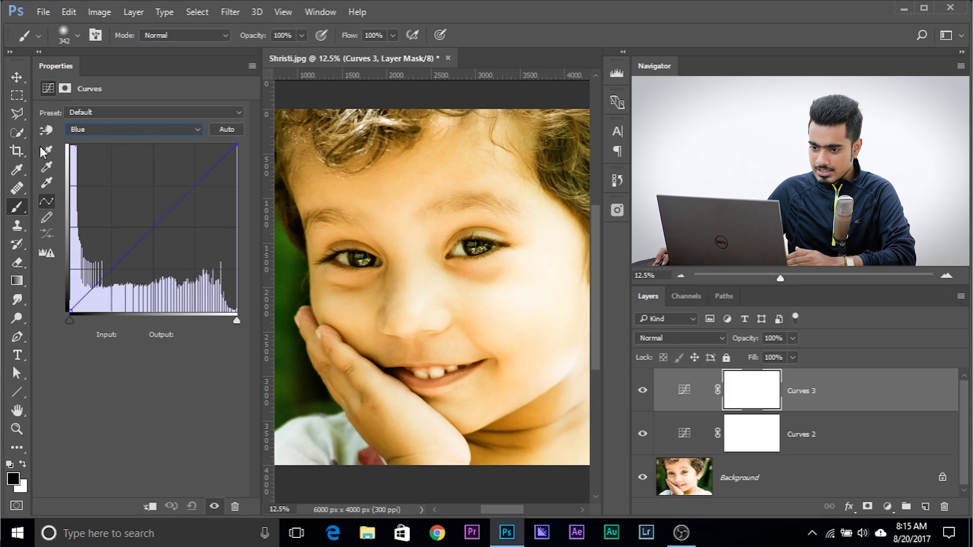
pyautogui.click(46, 130)
pyautogui.moveTo(492, 436)
pyautogui.mouseDown()
pyautogui.moveTo(477, 403)
pyautogui.moveTo(482, 425)
pyautogui.mouseUp()
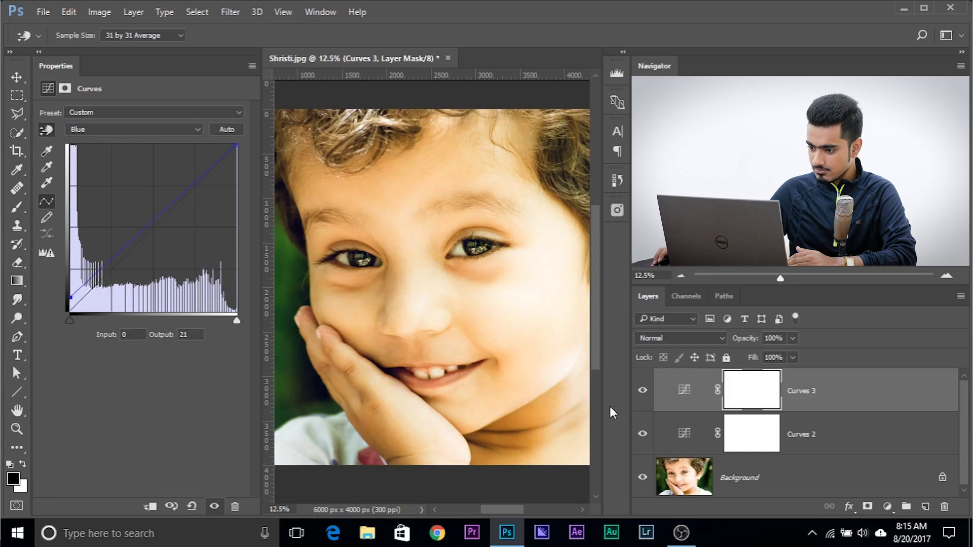
pyautogui.click(643, 391)
pyautogui.click(644, 390)
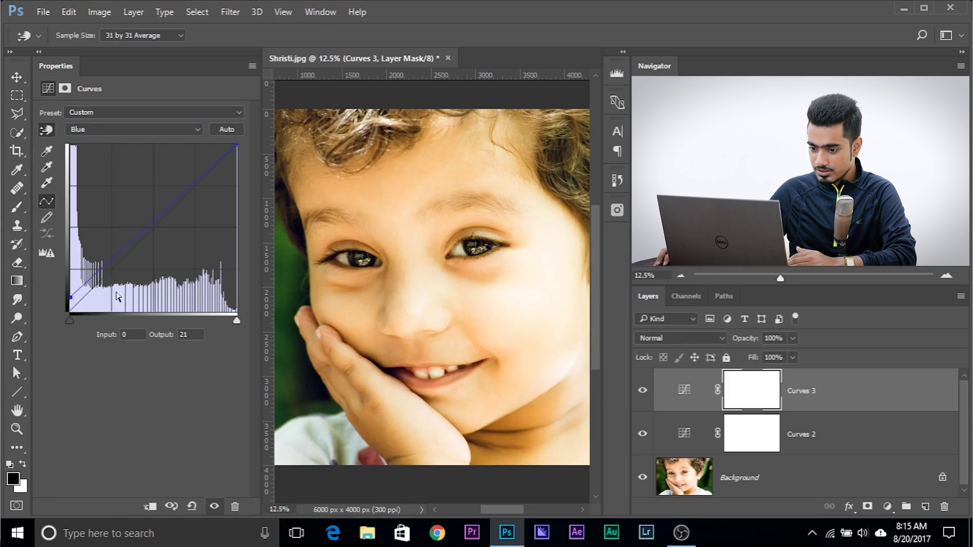
pyautogui.moveTo(71, 295)
pyautogui.mouseDown()
pyautogui.moveTo(70, 281)
pyautogui.moveTo(67, 291)
pyautogui.mouseUp()
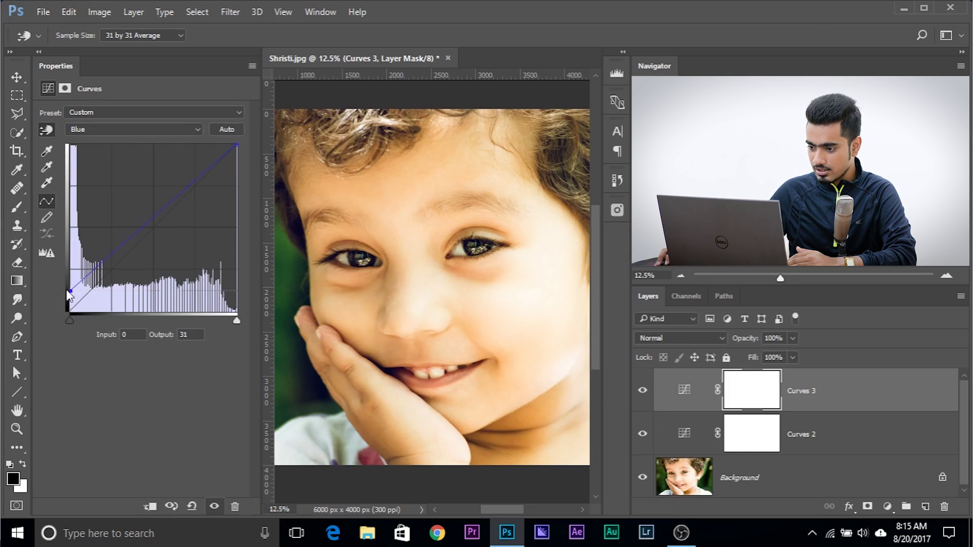
pyautogui.hotkey('ctrl', '-')
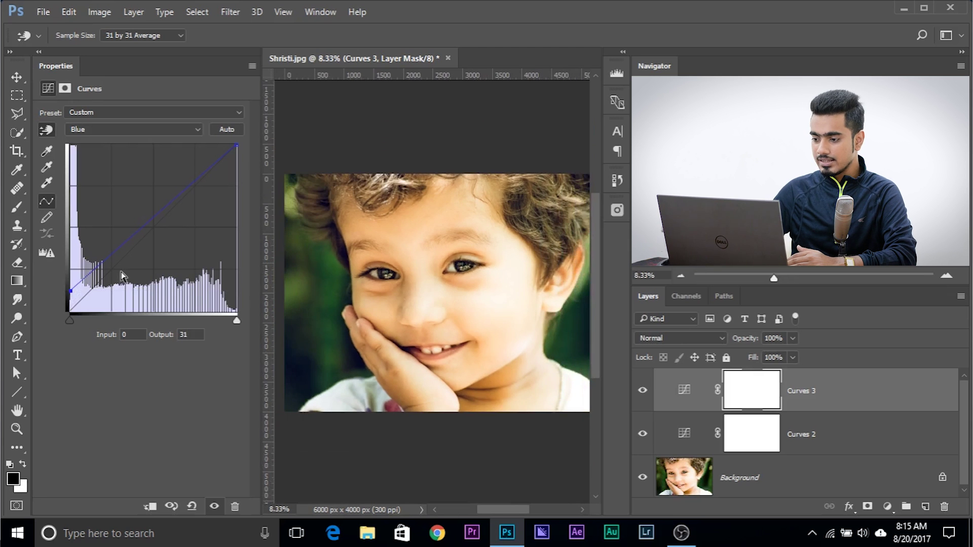
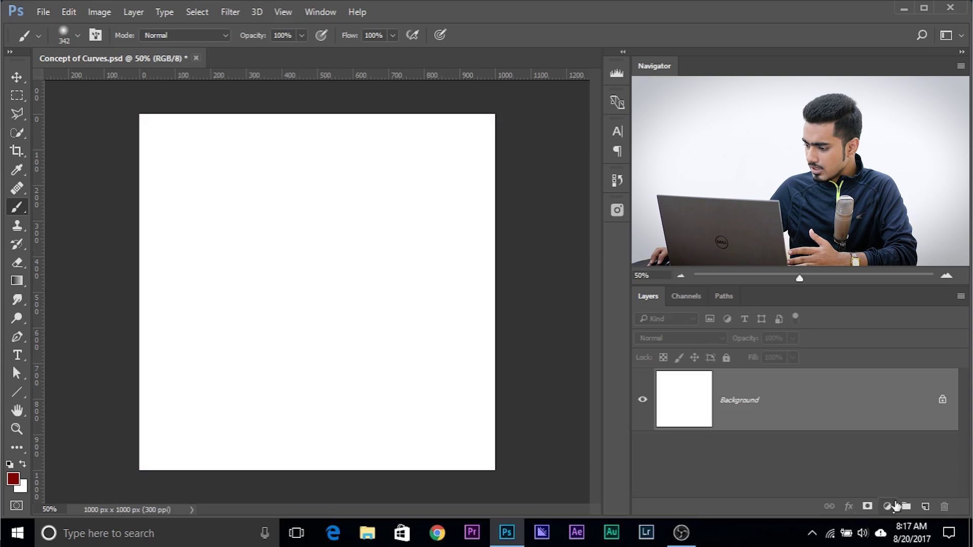
# - Add a Gradient fill layer above the white Background and open its gradient for editing
pyautogui.click(887, 507)
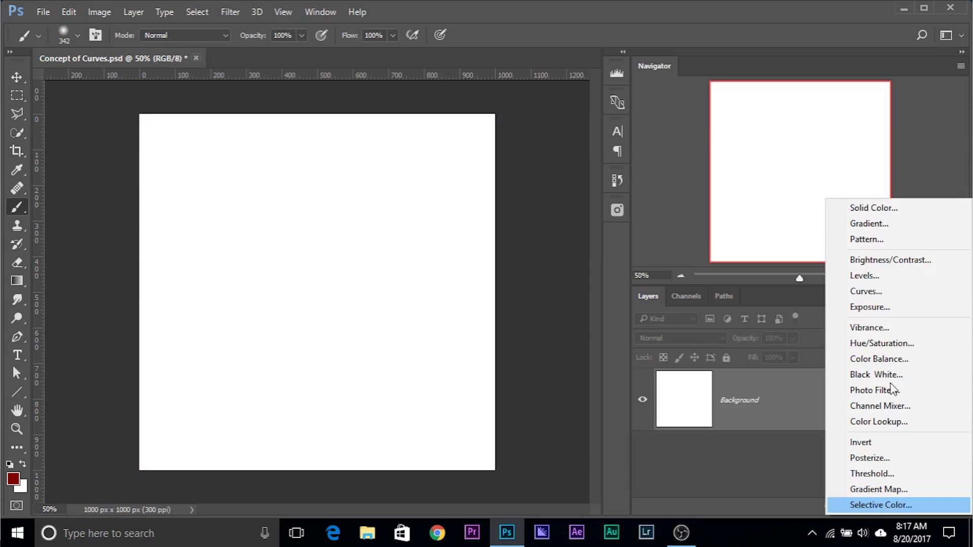
pyautogui.click(878, 228)
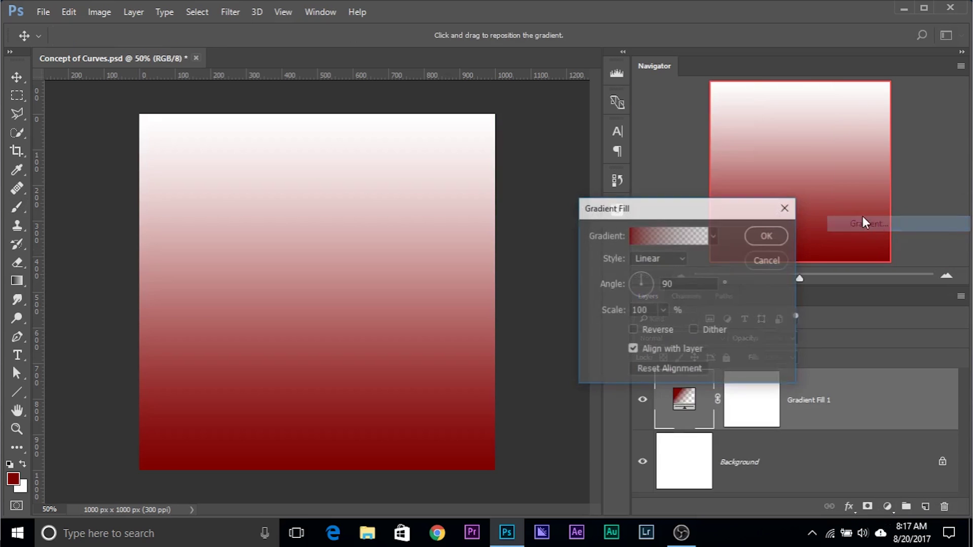
pyautogui.moveTo(652, 206); pyautogui.dragTo(529, 200)
pyautogui.click(542, 220)
pyautogui.moveTo(628, 126); pyautogui.dragTo(567, 146)
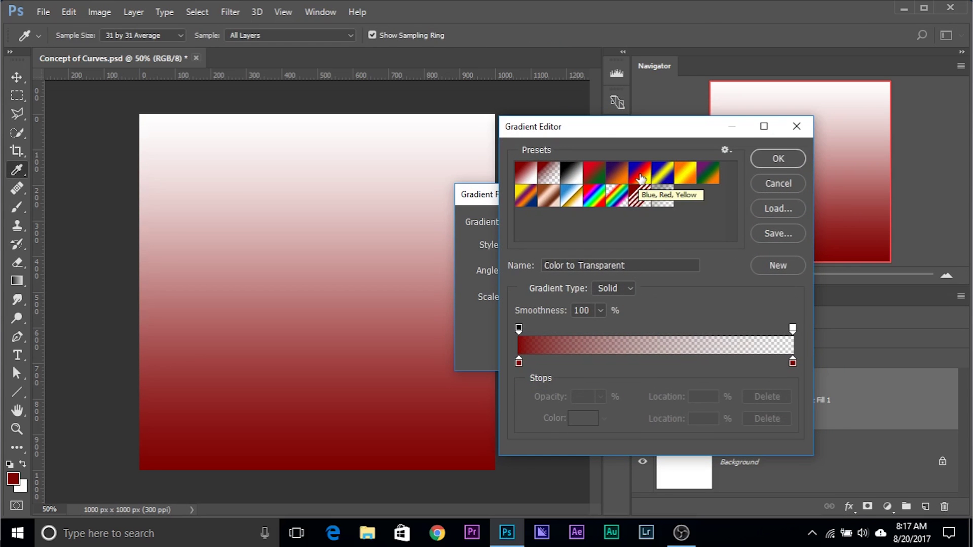
# - Apply the Blue, Red, Yellow gradient preset and recolor its blue starting stop to pure red, ff0000
pyautogui.click(641, 178)
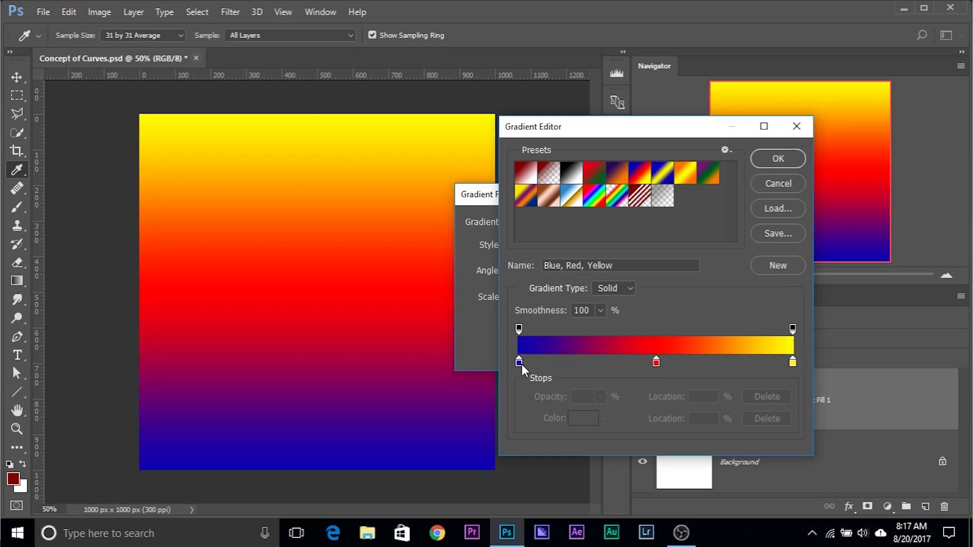
pyautogui.doubleClick(521, 363)
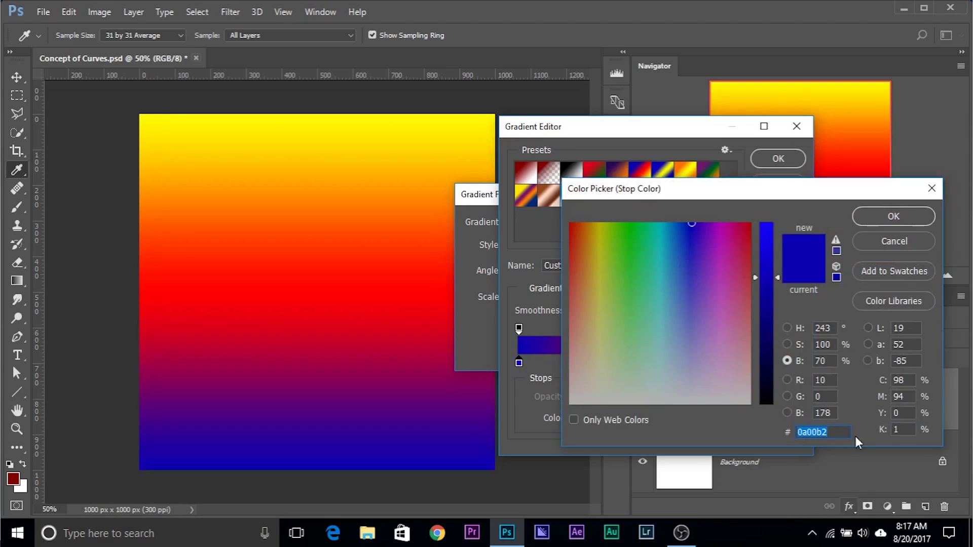
pyautogui.click(787, 328)
pyautogui.moveTo(770, 318); pyautogui.dragTo(769, 412)
pyautogui.moveTo(723, 313); pyautogui.dragTo(769, 187)
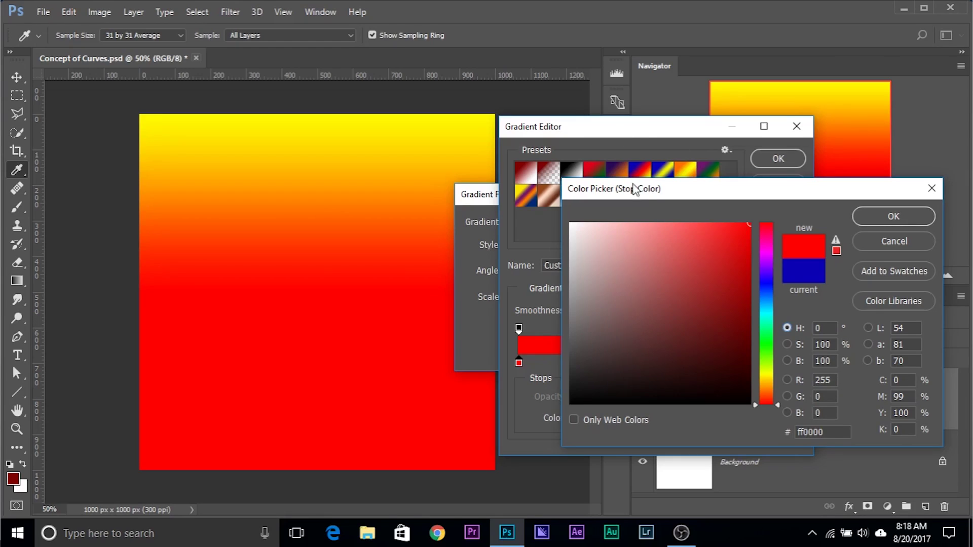
pyautogui.moveTo(649, 199); pyautogui.dragTo(610, 202)
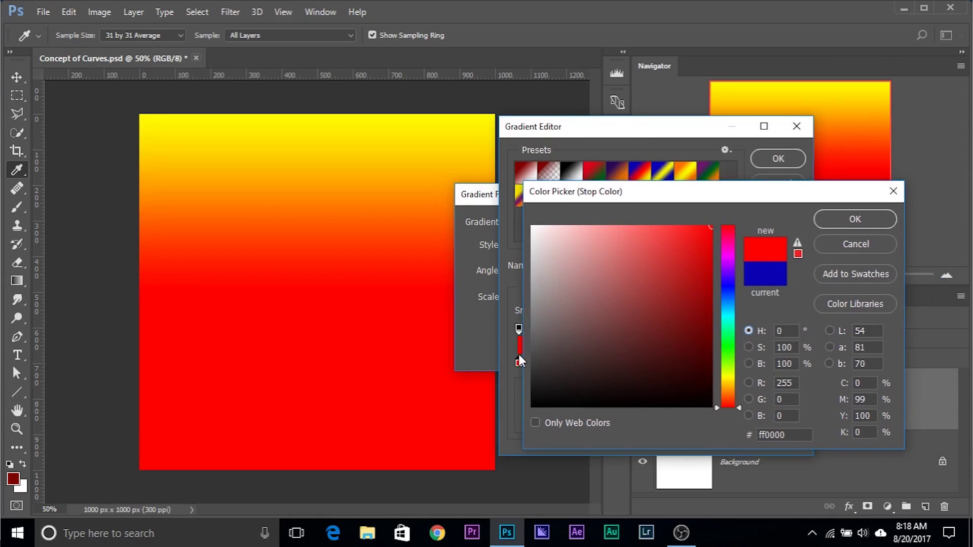
pyautogui.moveTo(618, 198); pyautogui.dragTo(669, 198)
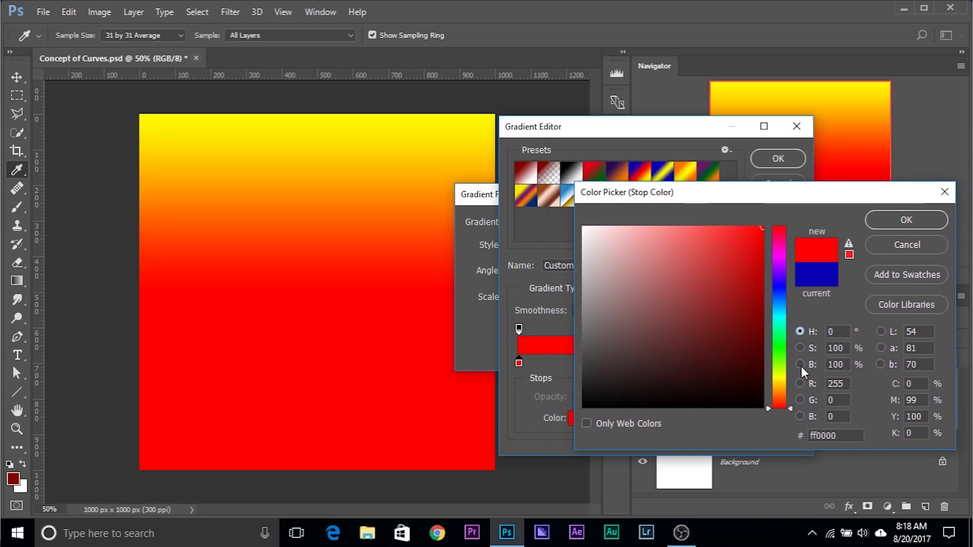
# - Lower the starting stop's brightness to 0% so its color is black, 000000, and accept the color
pyautogui.click(800, 364)
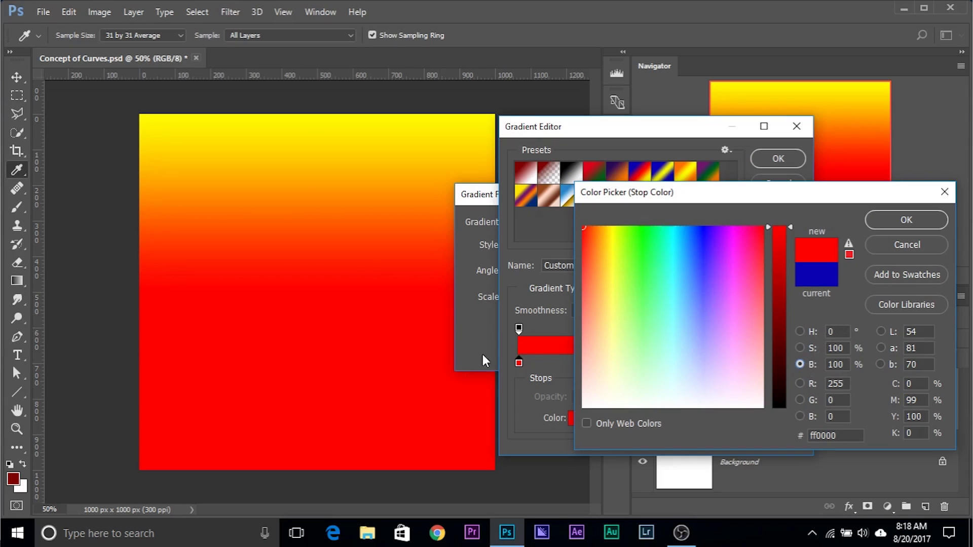
pyautogui.moveTo(790, 226); pyautogui.dragTo(775, 428)
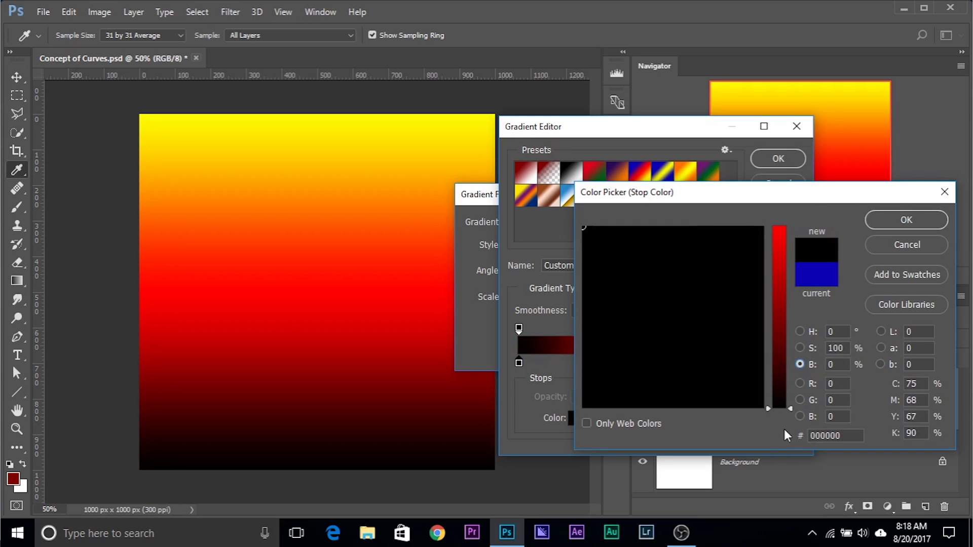
pyautogui.click(891, 220)
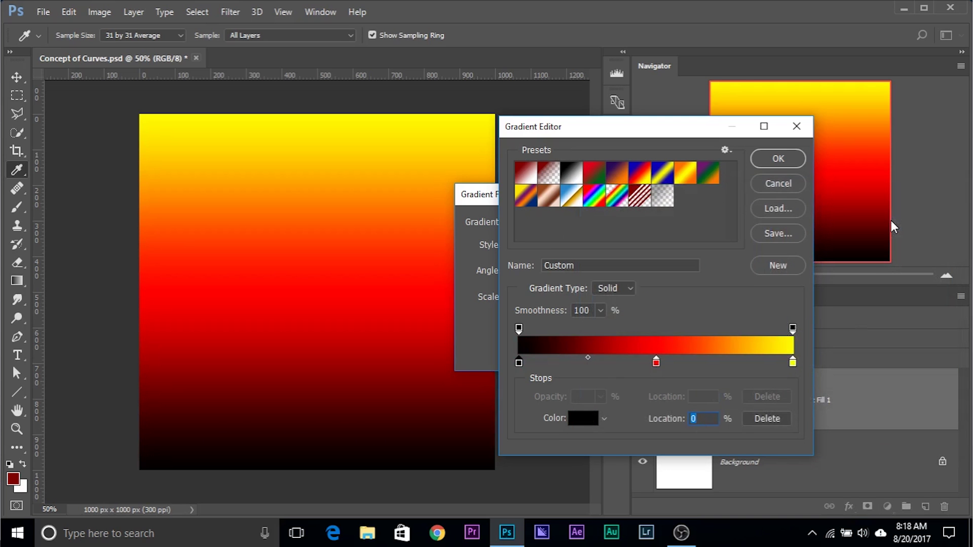
# - Set the brightness of the gradient's middle red stop to 50%
pyautogui.doubleClick(656, 363)
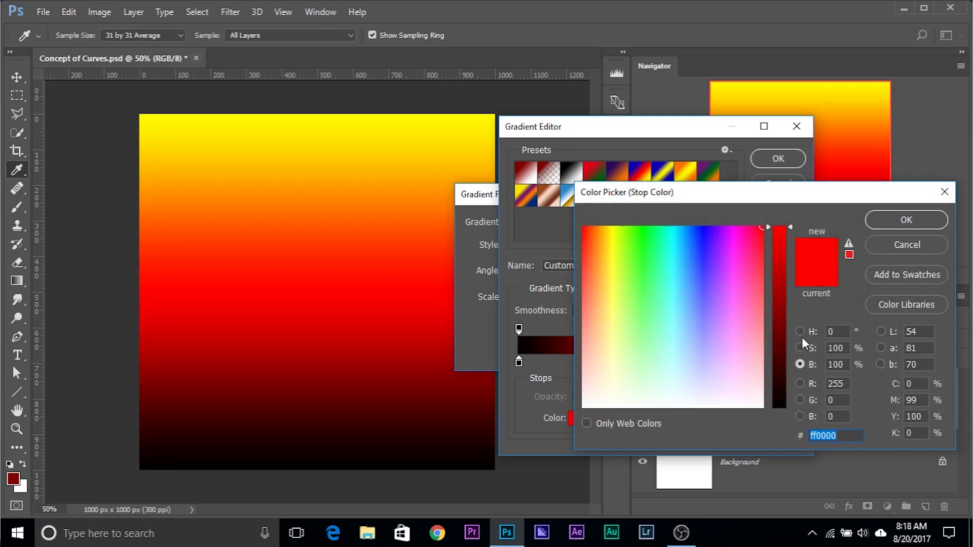
pyautogui.click(800, 364)
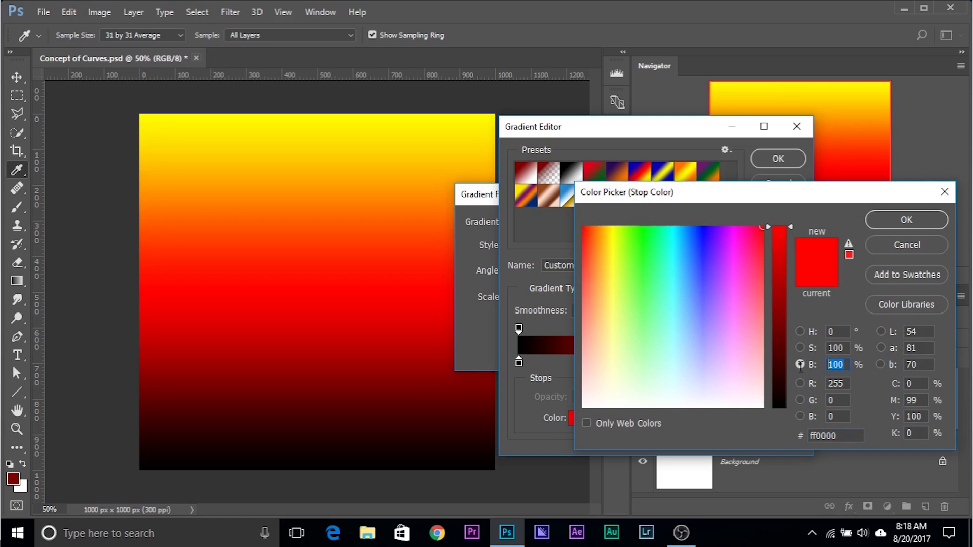
pyautogui.write('50')
pyautogui.click(910, 218)
# - Change the gradient's yellow end stop to pure red, ff0000, with hue 0 and 100% brightness
pyautogui.doubleClick(792, 363)
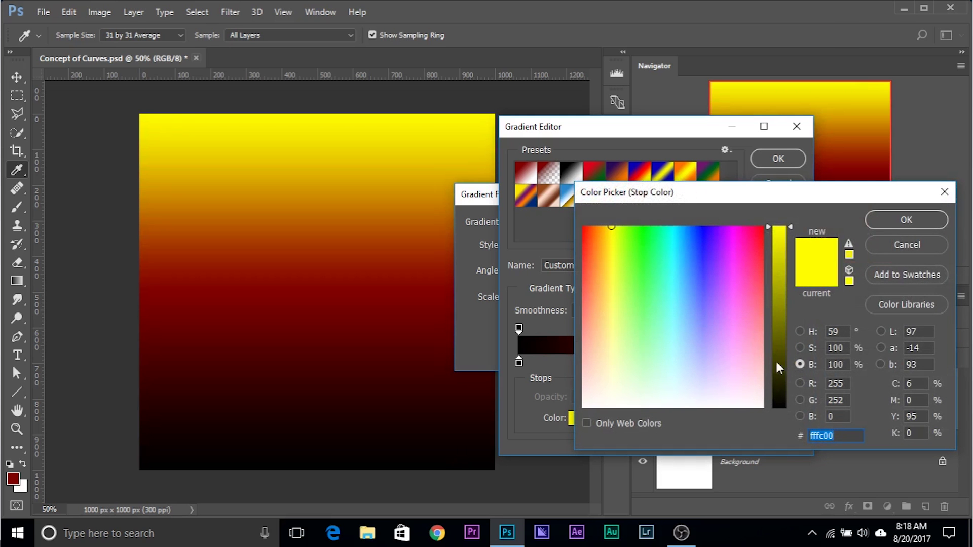
pyautogui.click(800, 332)
pyautogui.click(744, 268)
pyautogui.moveTo(778, 379); pyautogui.dragTo(785, 423)
pyautogui.click(762, 230)
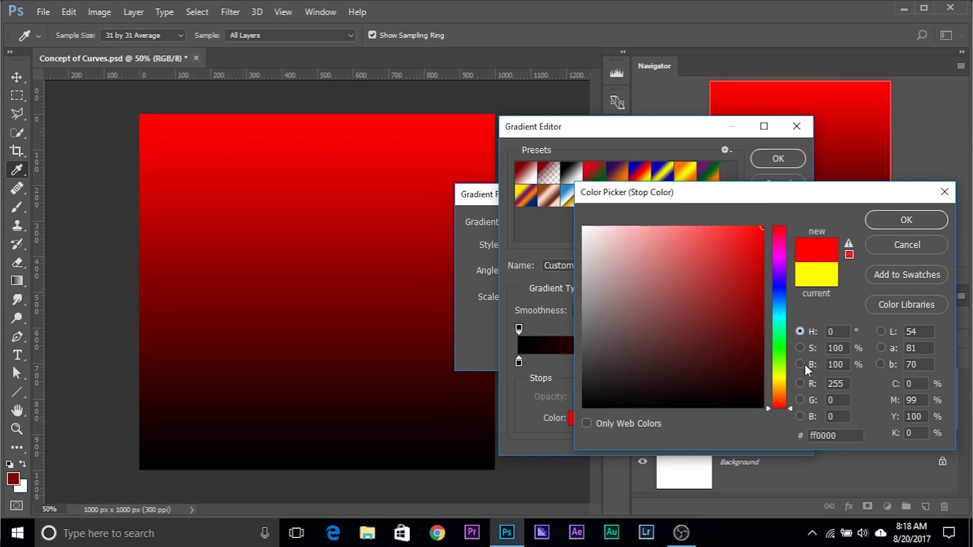
pyautogui.click(800, 364)
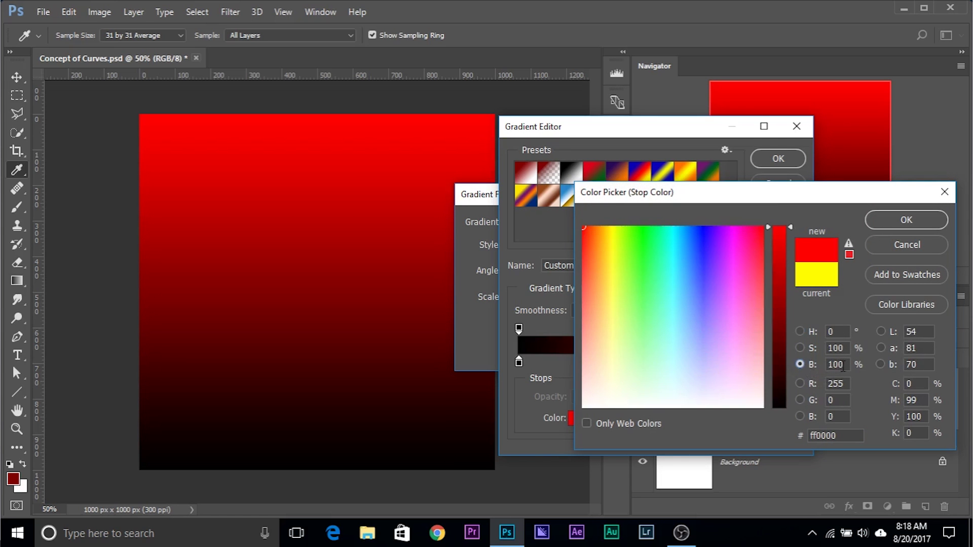
pyautogui.click(889, 223)
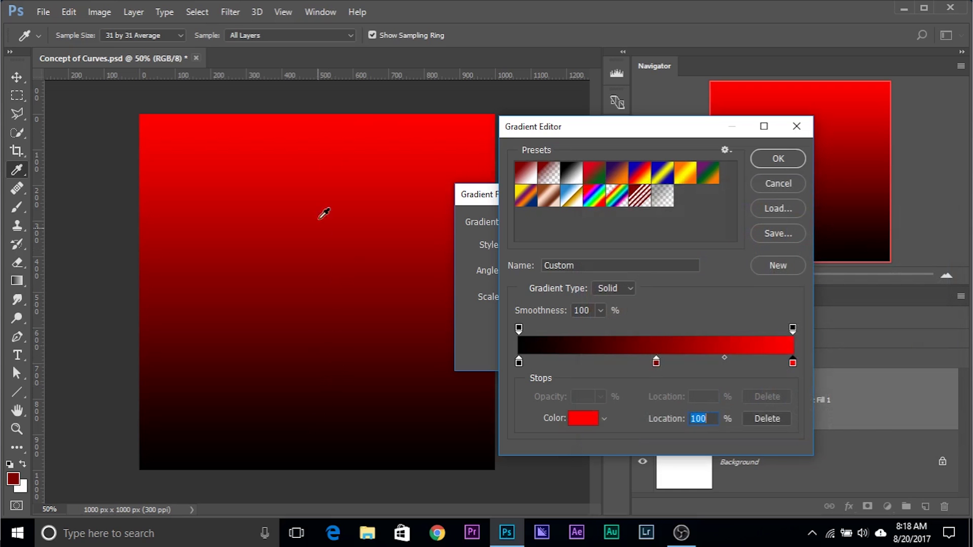
# - Accept the custom gradient, set the fill's angle to 0°, and apply the Gradient Fill
pyautogui.click(765, 159)
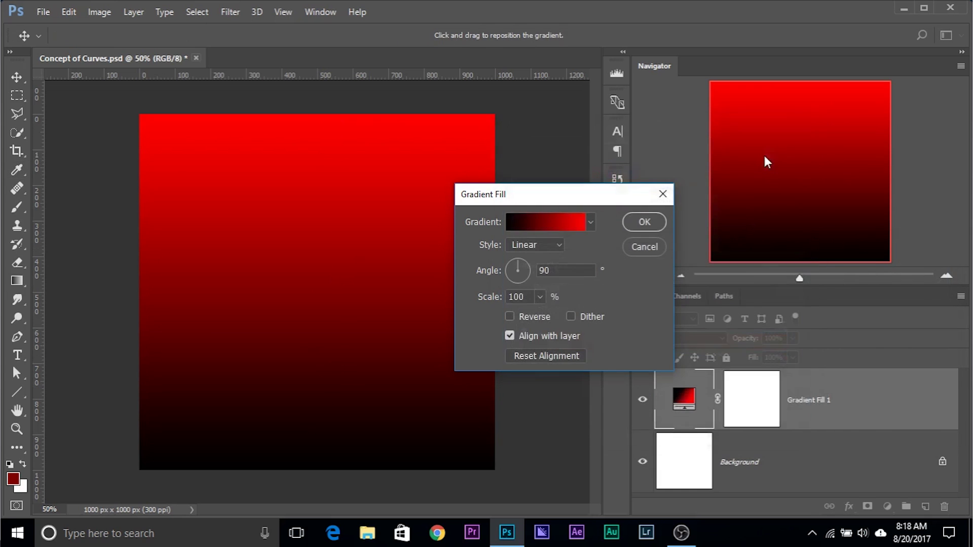
pyautogui.click(546, 271)
pyautogui.write('0')
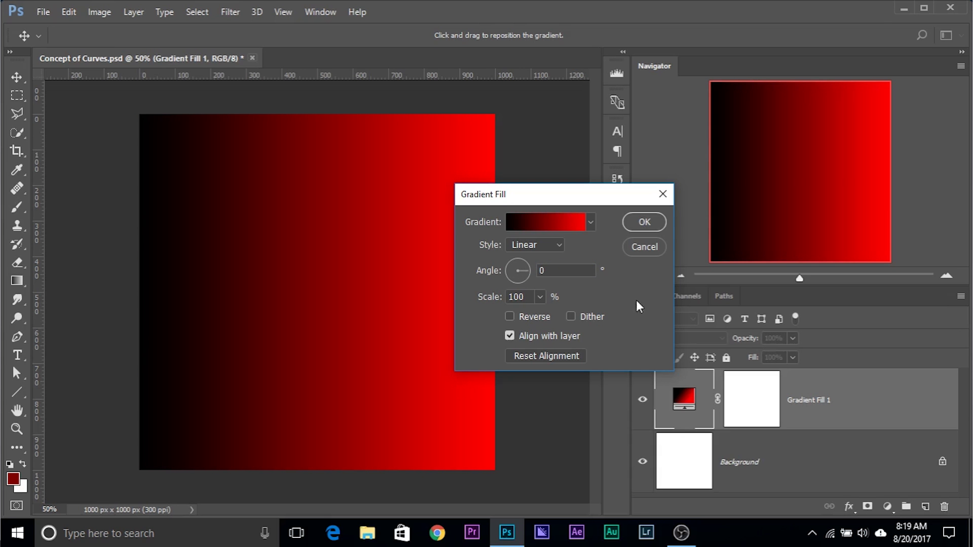
pyautogui.click(644, 222)
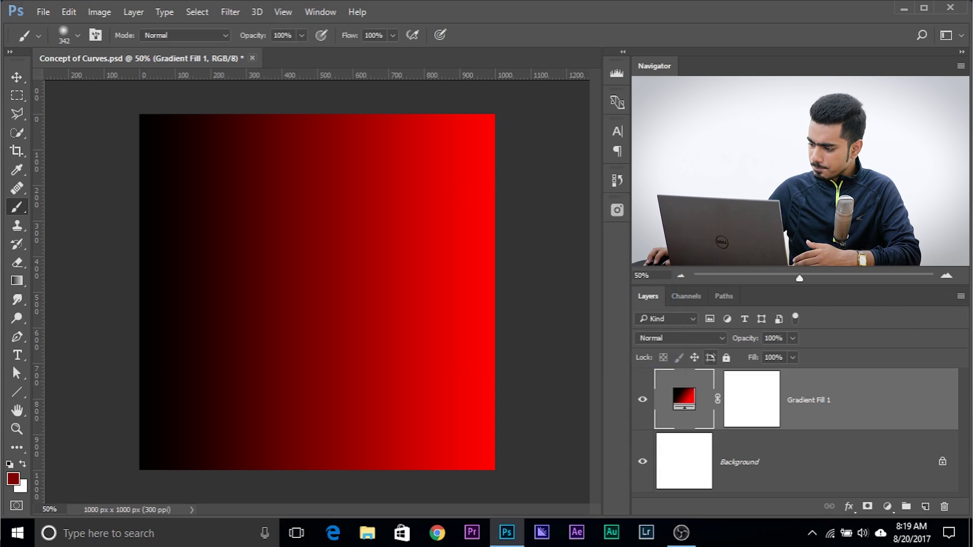
# - Add a Curves adjustment layer above Gradient Fill 1 and activate on-image adjustment for its Red channel, with the whole gradient in view
pyautogui.click(887, 506)
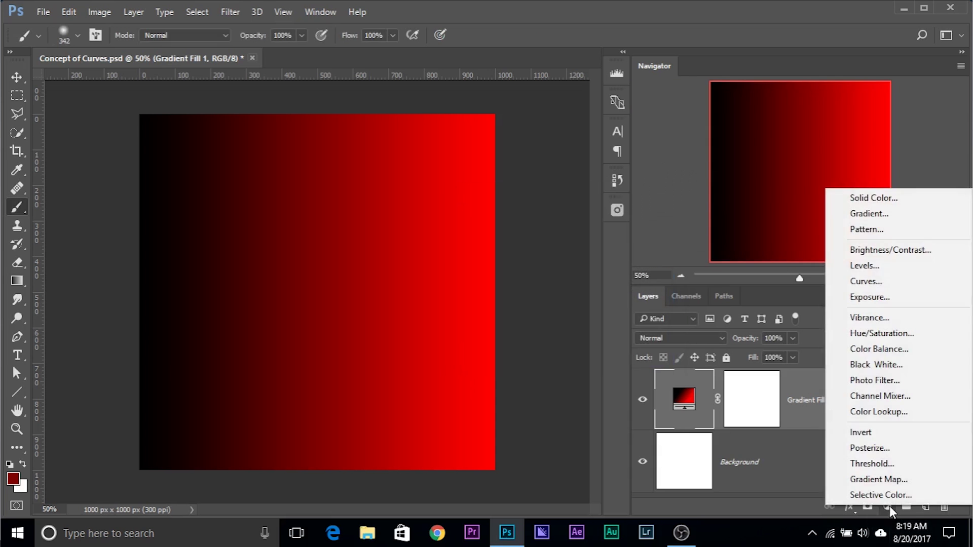
pyautogui.click(881, 281)
pyautogui.moveTo(142, 137); pyautogui.dragTo(35, 155)
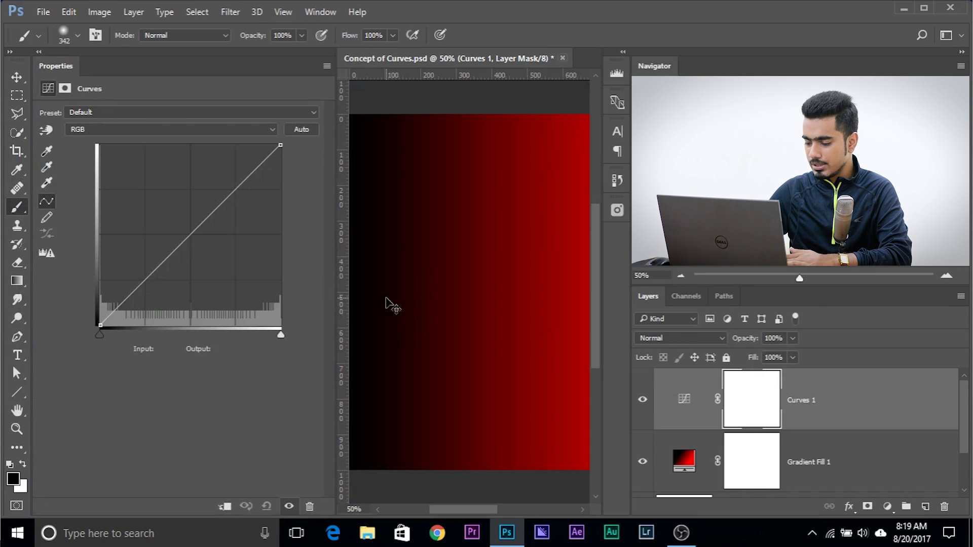
pyautogui.hotkey('ctrl', '-')
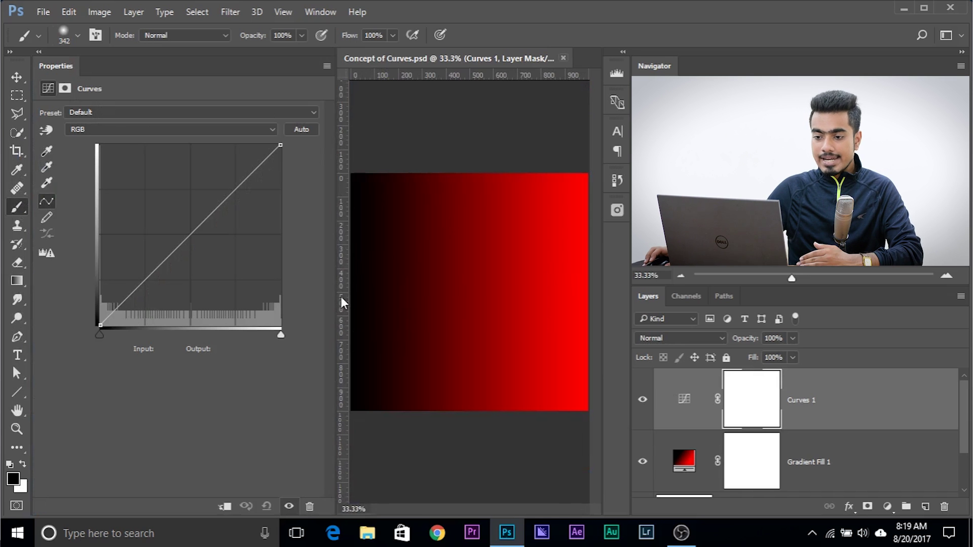
pyautogui.click(94, 127)
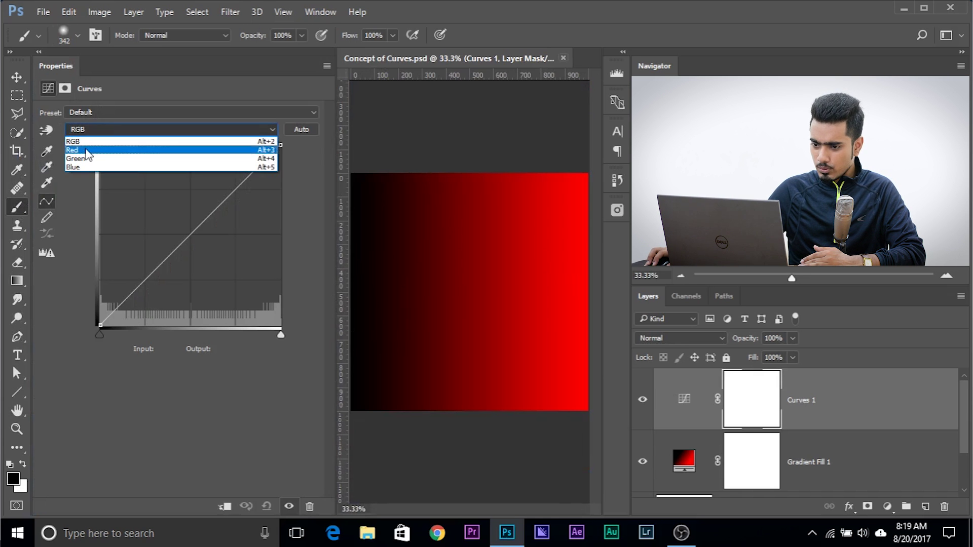
pyautogui.click(86, 150)
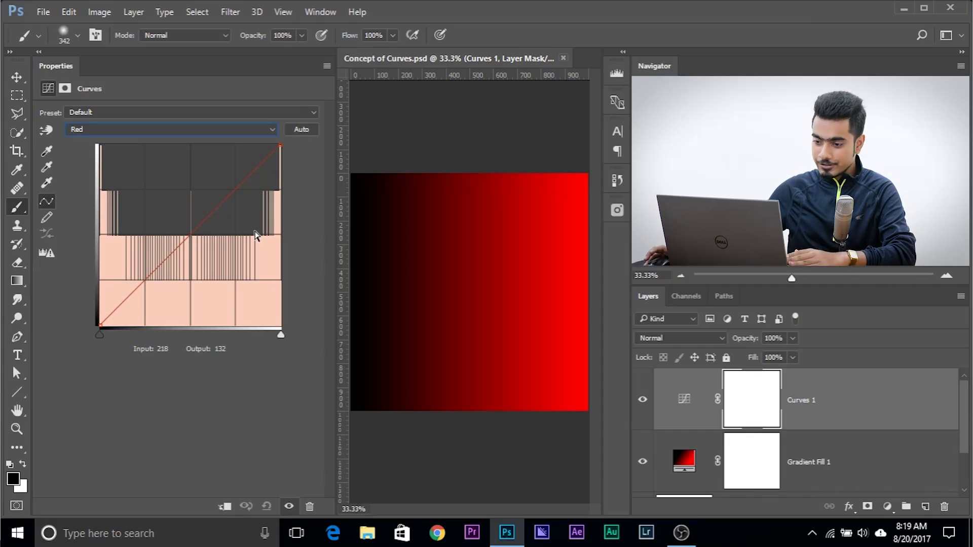
pyautogui.click(44, 130)
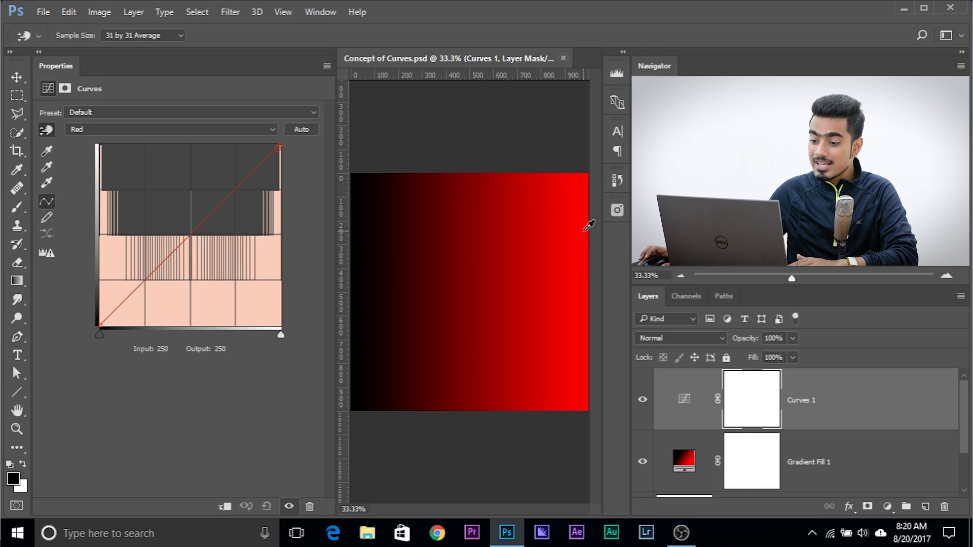
# - Try on-image Red curve adjustments at the gradient's midtone, its black end and its bright red end
pyautogui.click(471, 281)
pyautogui.moveTo(471, 281)
pyautogui.mouseDown()
pyautogui.moveTo(469, 220)
pyautogui.moveTo(472, 280)
pyautogui.mouseUp()
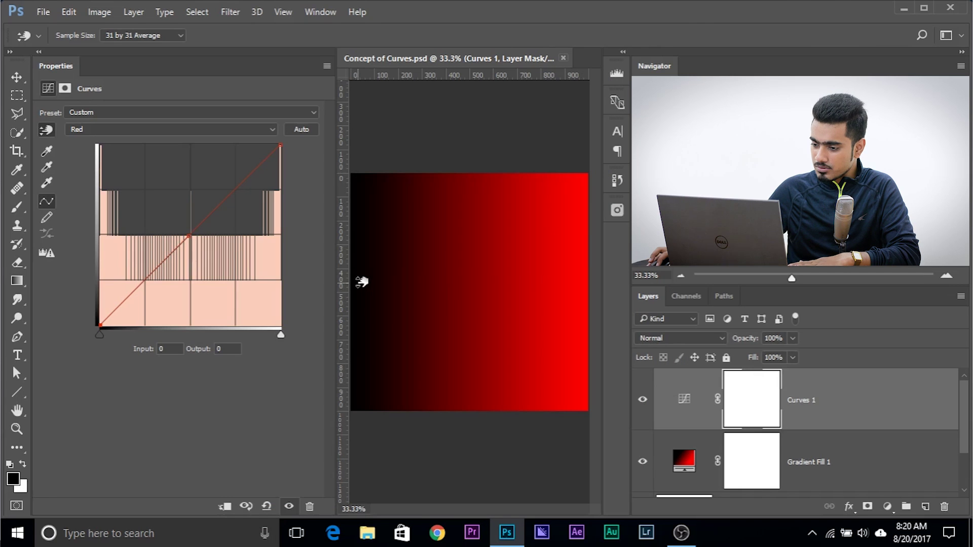
pyautogui.moveTo(361, 282)
pyautogui.mouseDown()
pyautogui.moveTo(363, 208)
pyautogui.moveTo(364, 226)
pyautogui.moveTo(353, 209)
pyautogui.moveTo(358, 297)
pyautogui.mouseUp()
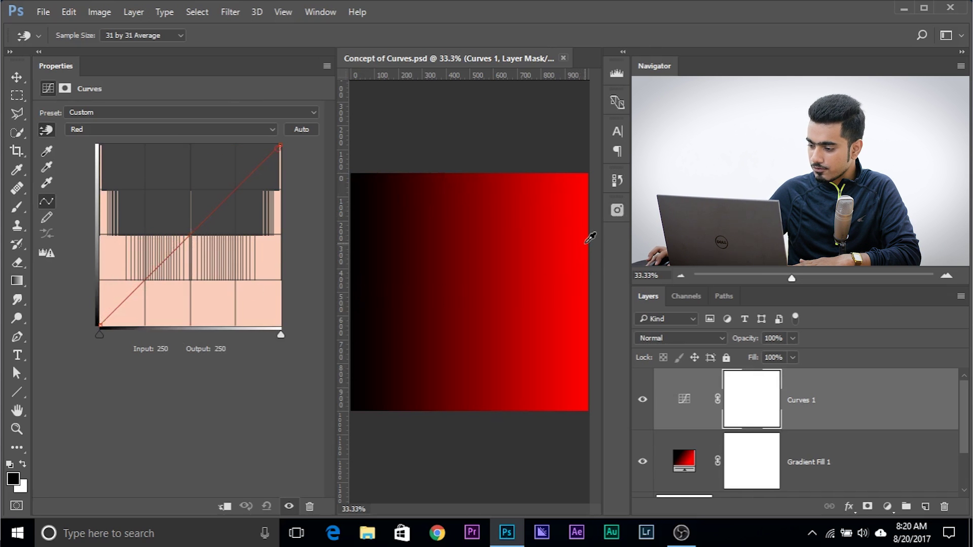
pyautogui.moveTo(591, 234); pyautogui.dragTo(573, 125)
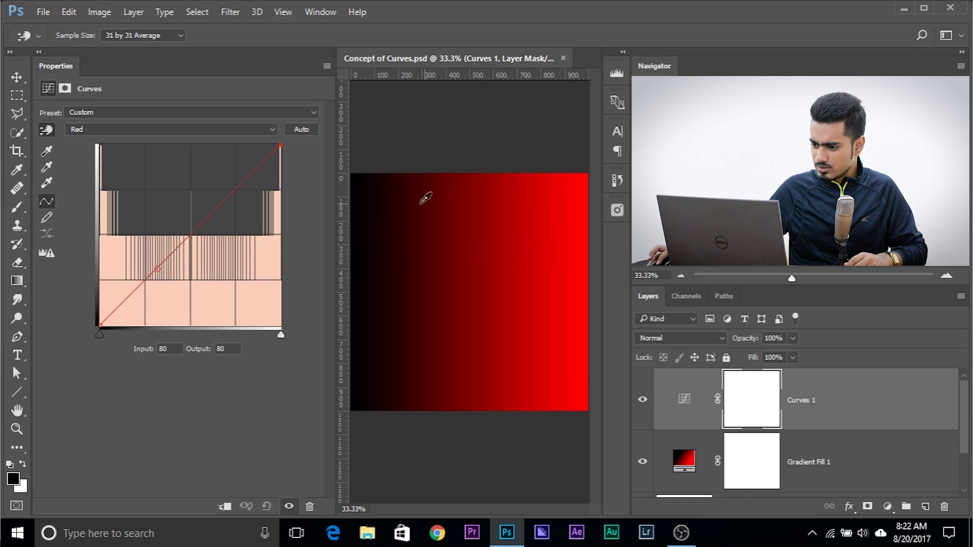
# - Darken the gradient's shadows on the image with a Red channel point at input 52, output 18
pyautogui.moveTo(410, 224); pyautogui.dragTo(411, 257)
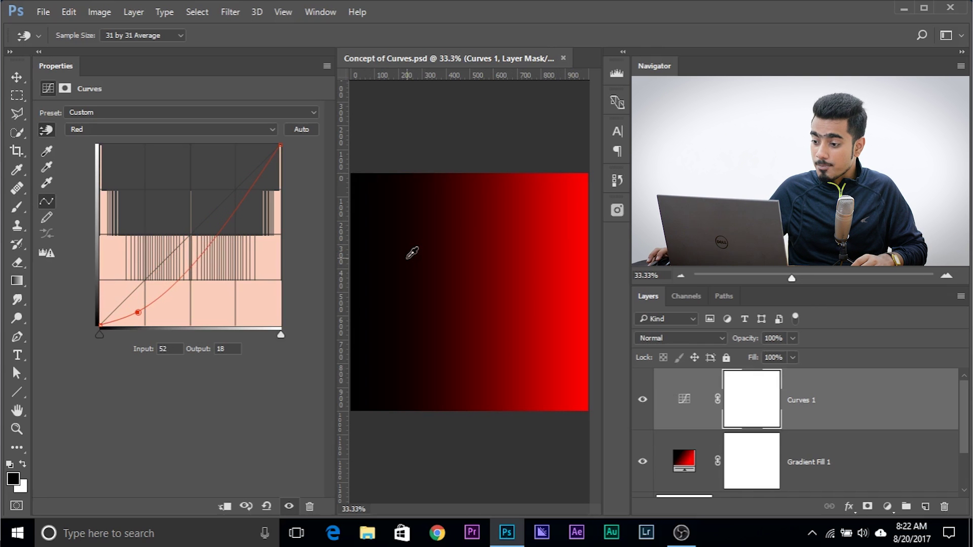